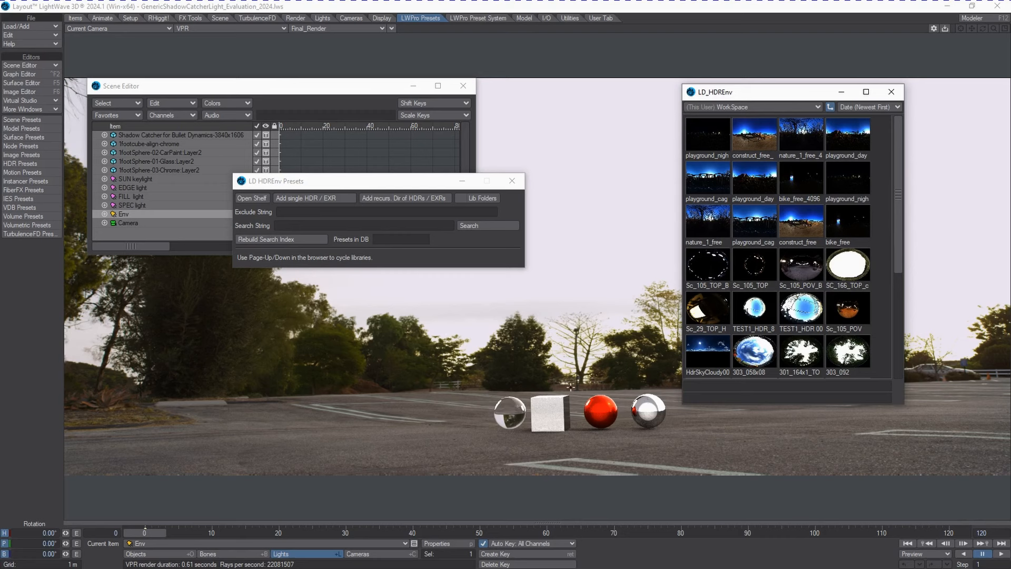
Step: Look through the existing HDR environment presets in the LD_HDREnv library, as far as the last thumbnail
drag(337, 184, 353, 261)
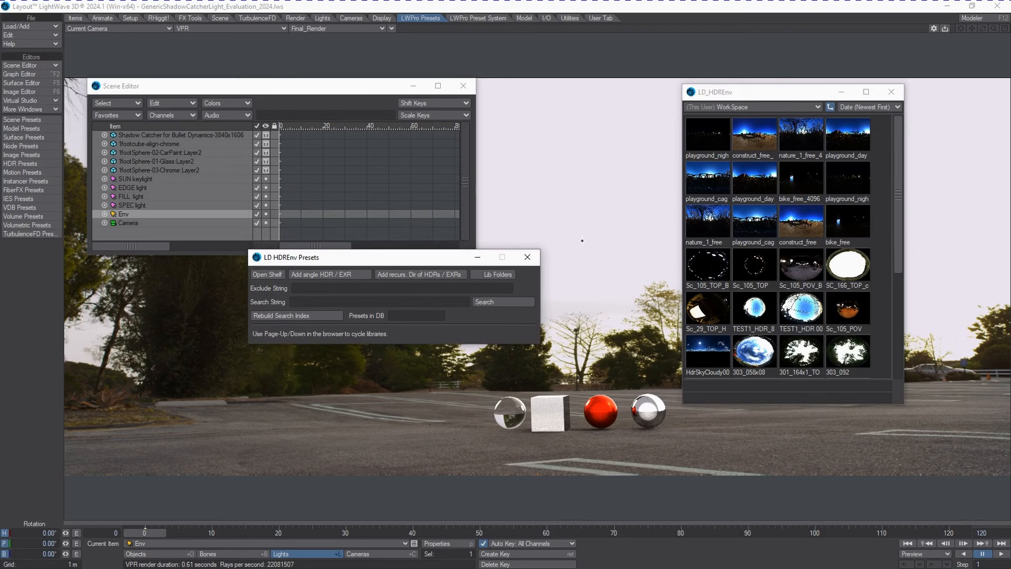
key(Page_Down)
key(Page_Down)
key(Page_Down)
key(Page_Down)
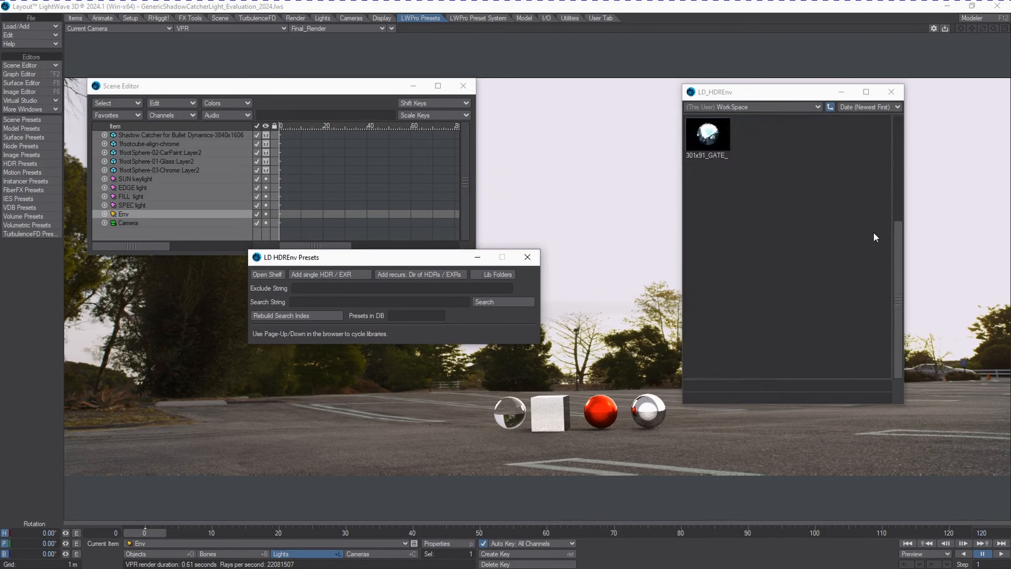
key(Page_Down)
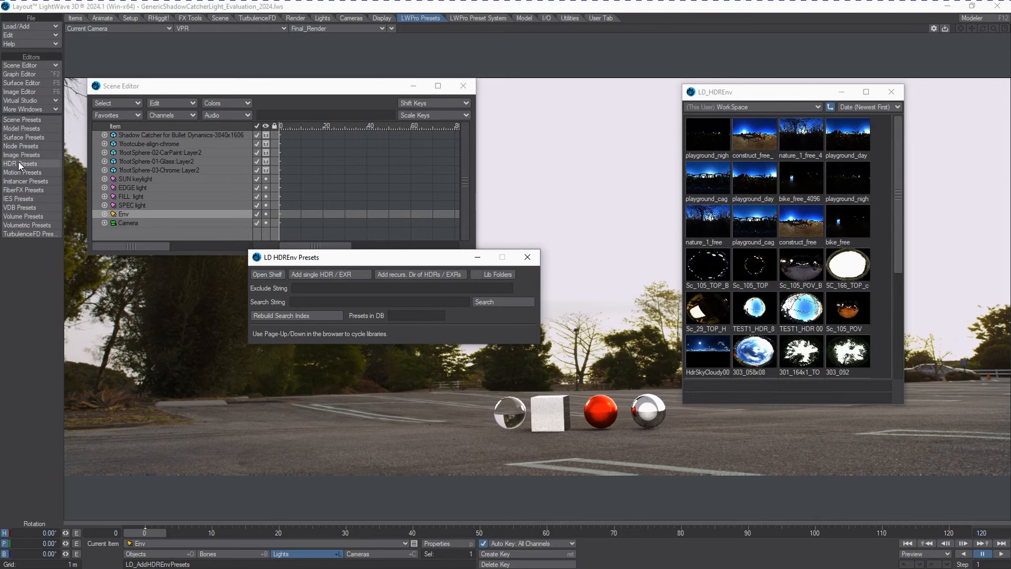
Step: Start adding a recursive directory of HDRs / EXRs and browse to the PRODUCTION_ARCHIVE folder on the 16TB (K:) drive
drag(349, 257, 347, 280)
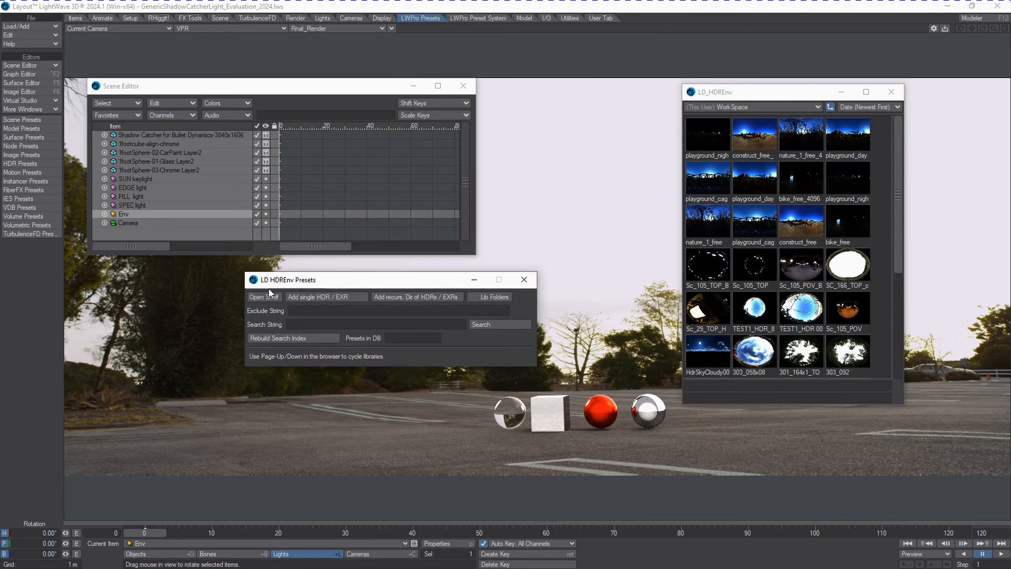
click(409, 297)
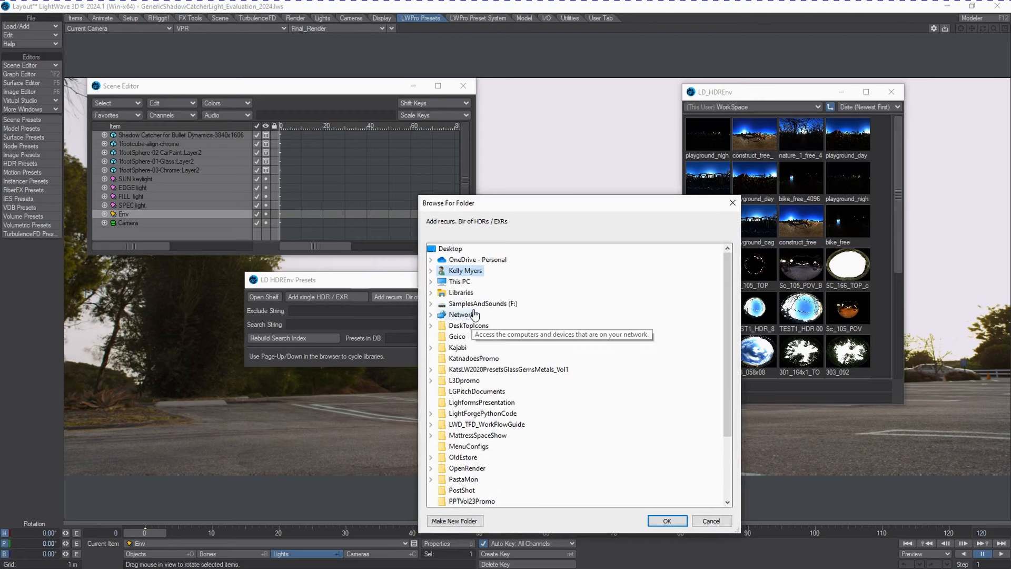
double_click(460, 285)
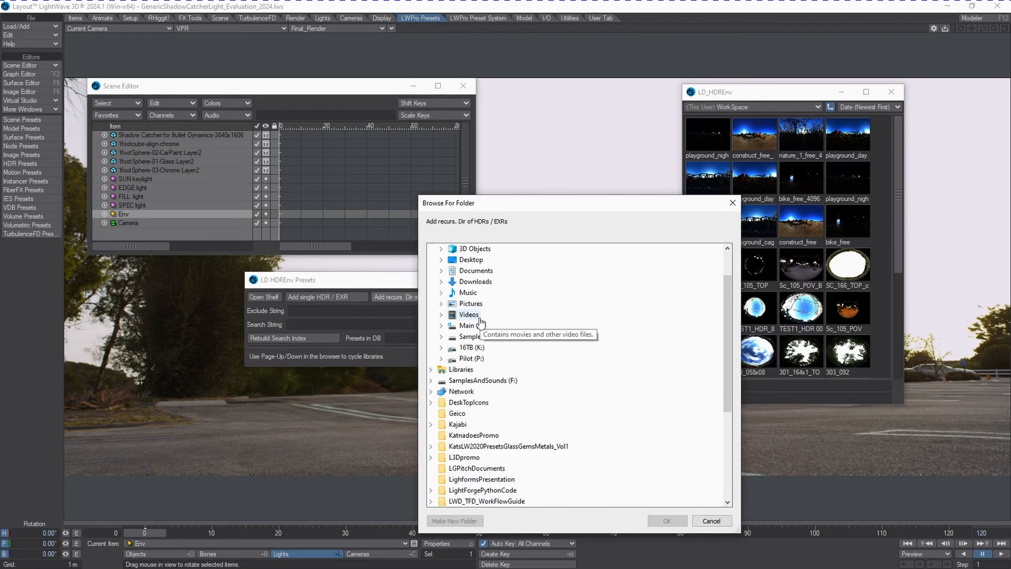
double_click(478, 325)
scroll(545, 365, down, 4)
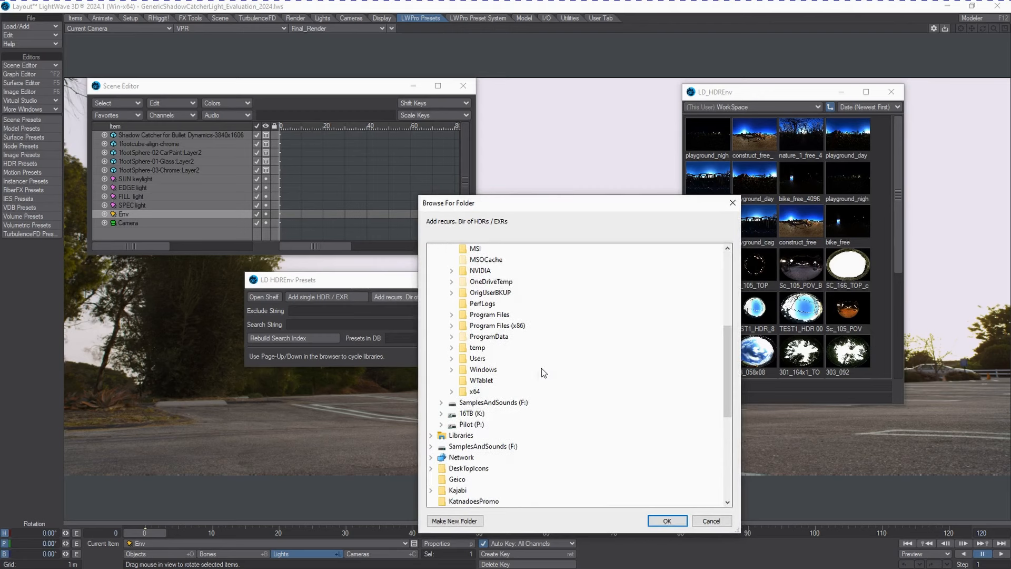
double_click(471, 414)
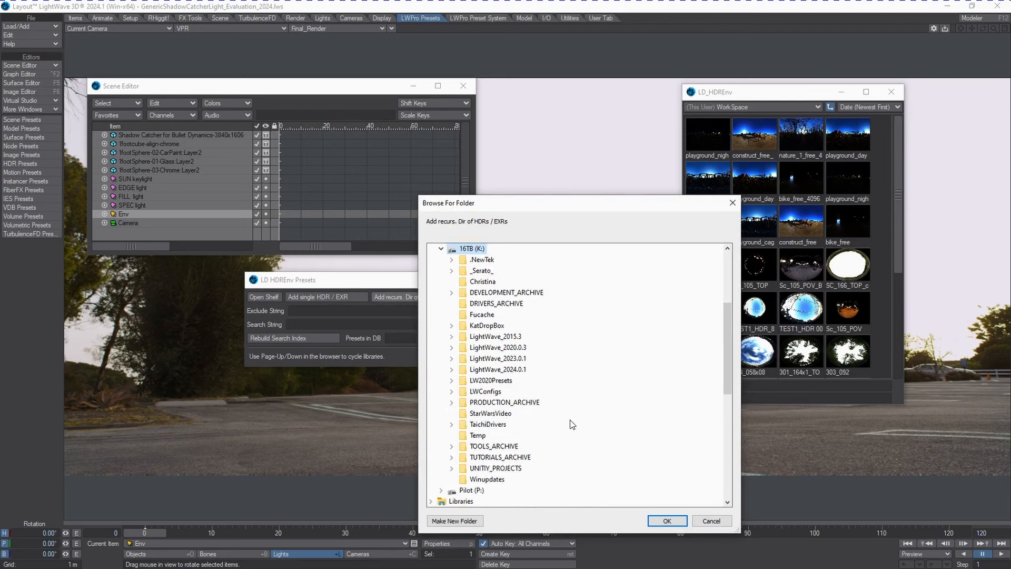
double_click(508, 403)
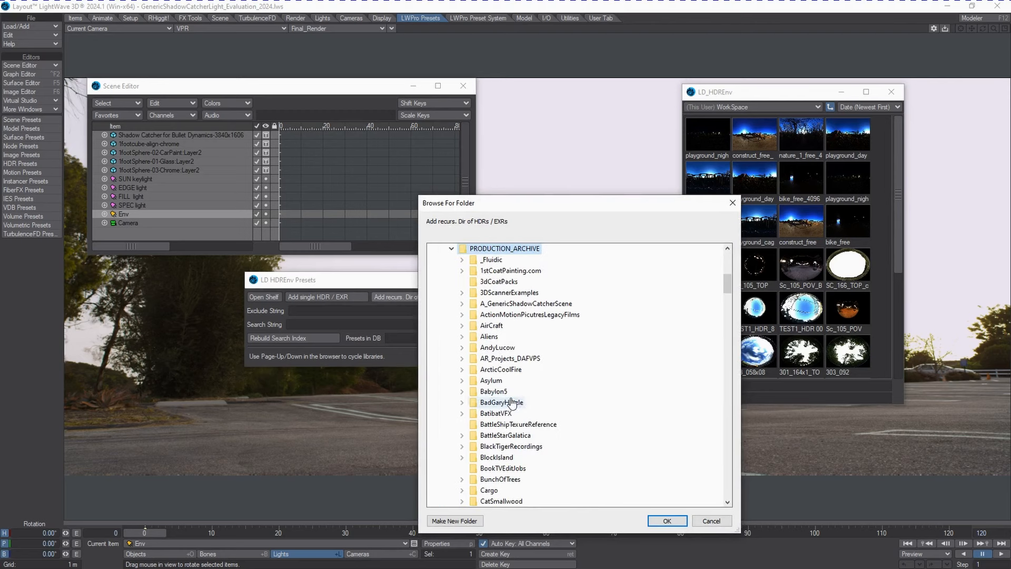
Step: Choose the HDRIs folder inside PRODUCTION_ARCHIVE as the recursive directory and confirm it to generate the presets
scroll(579, 371, down, 3)
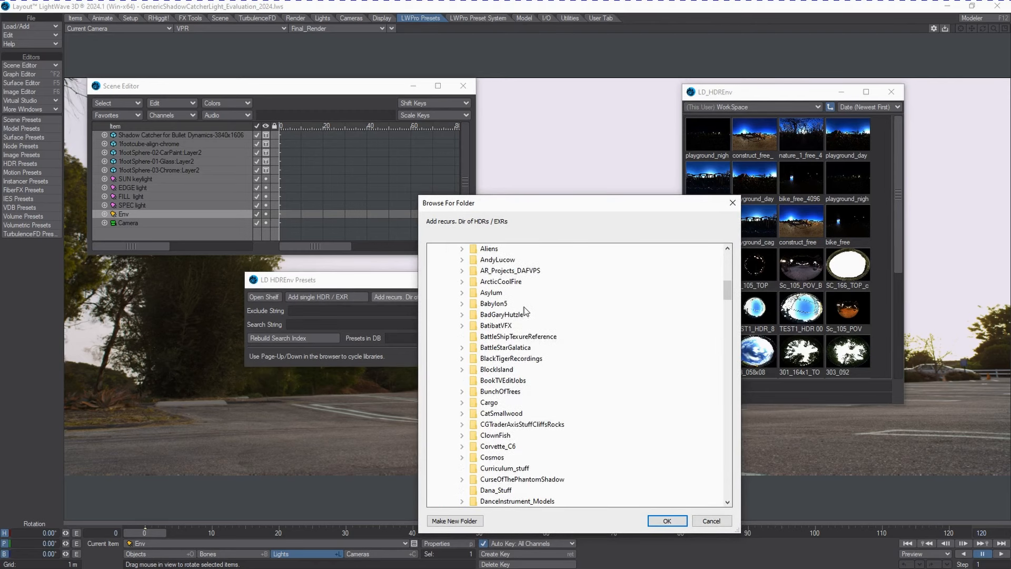
scroll(555, 387, down, 6)
scroll(555, 390, down, 2)
double_click(523, 359)
scroll(523, 369, down, 6)
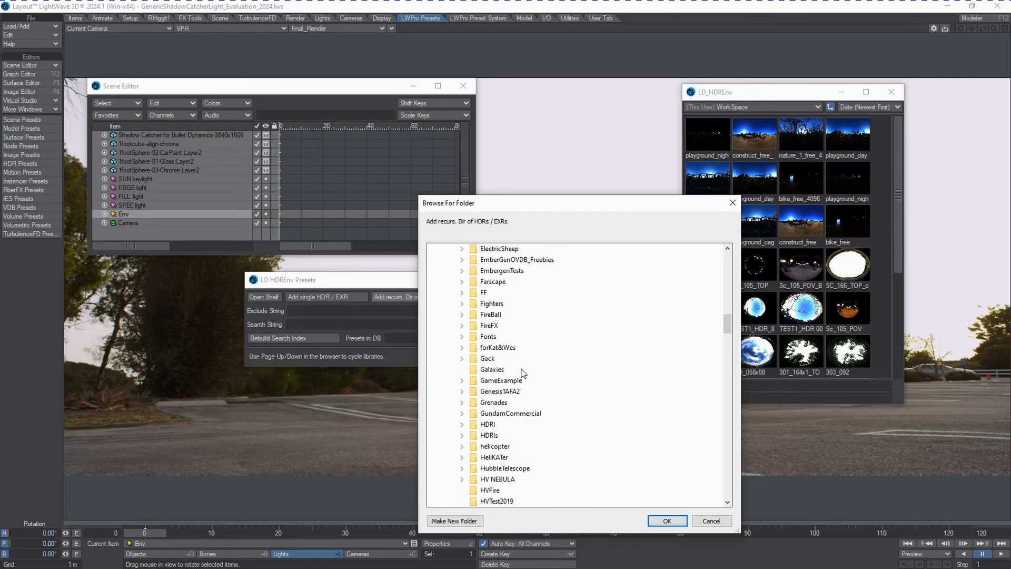
click(490, 437)
scroll(556, 390, down, 2)
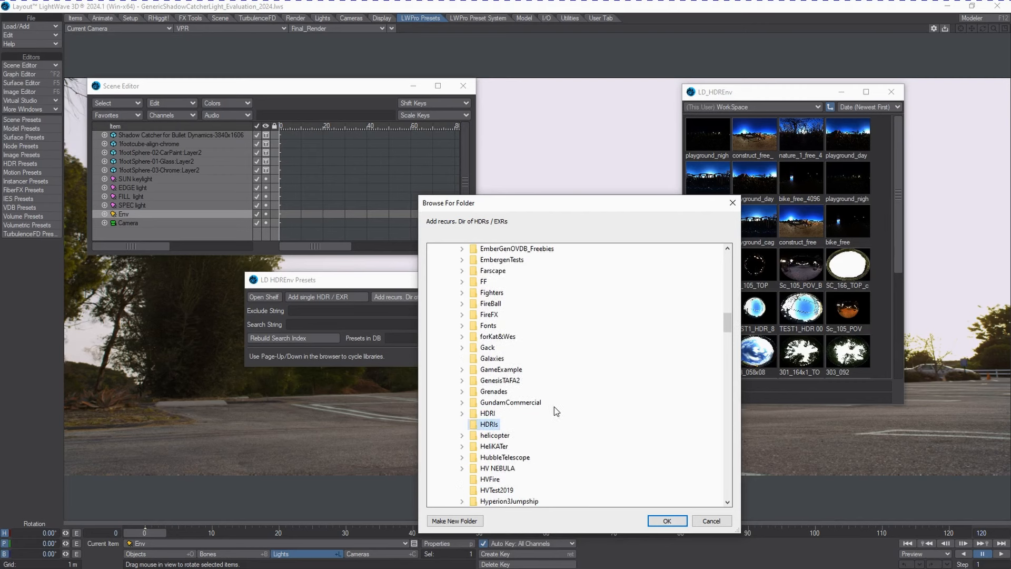
click(679, 520)
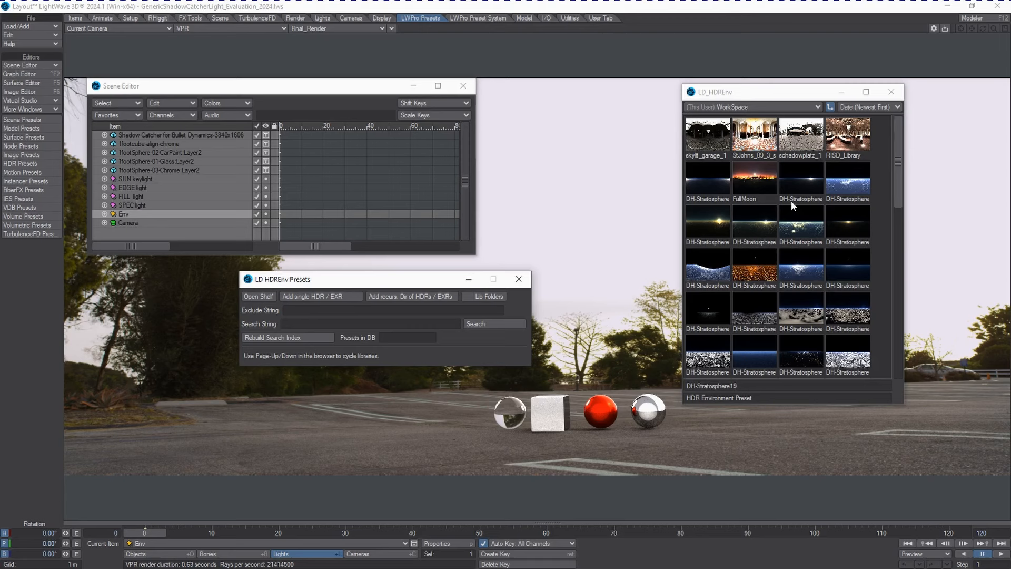
Step: Look over the newly added HDR presets and close the LD HDREnv Presets window
scroll(766, 244, down, 10)
scroll(791, 277, up, 10)
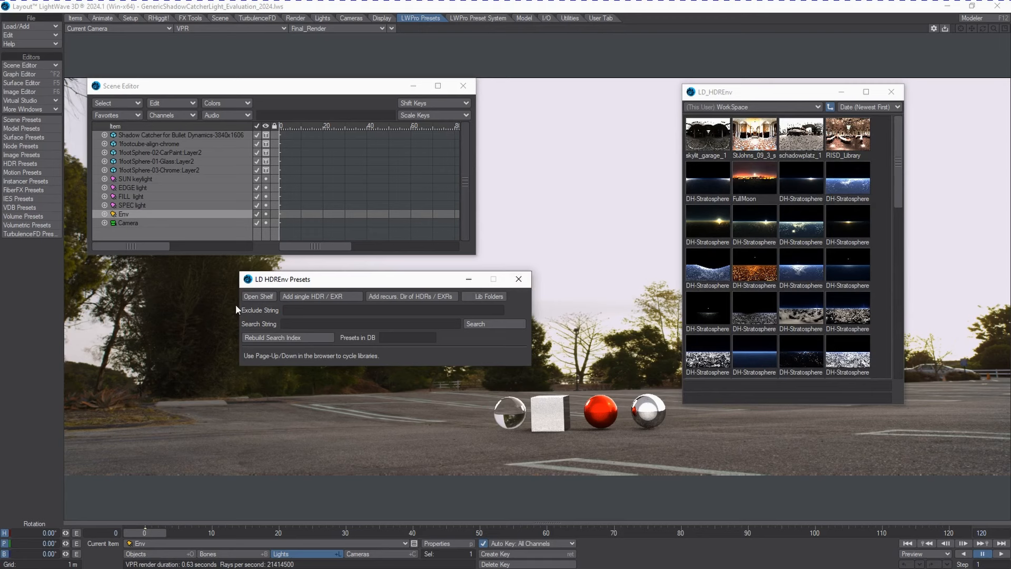
click(520, 286)
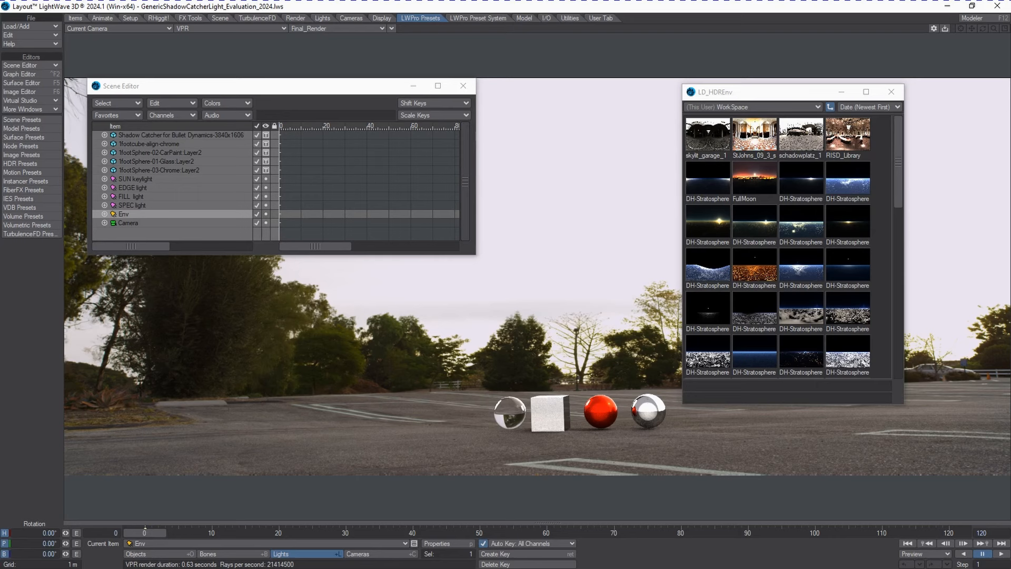
Step: Set the compositing background image to (none) in the scene's Effects settings
key(ctrl+F7)
drag(109, 205, 223, 203)
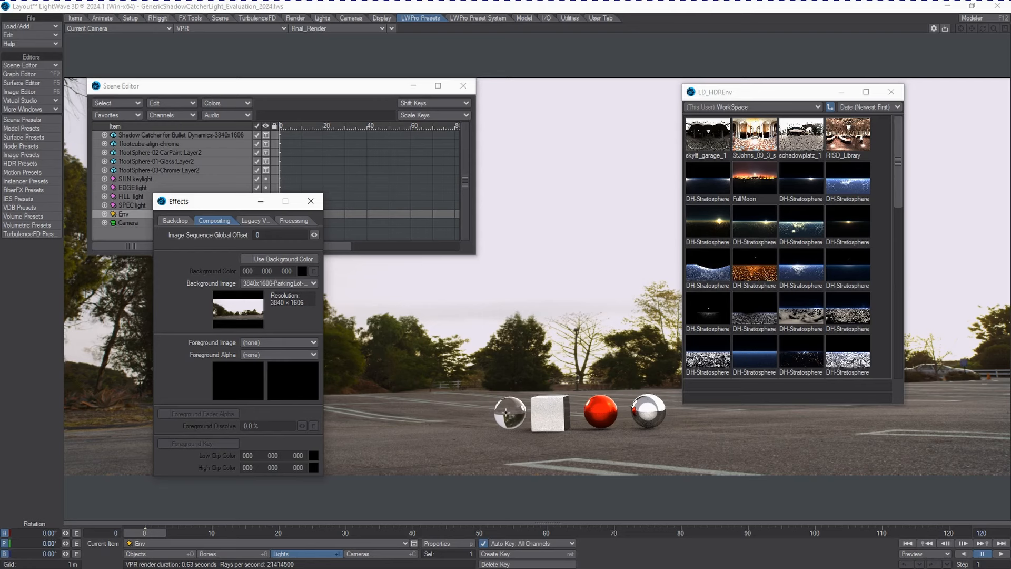
click(252, 284)
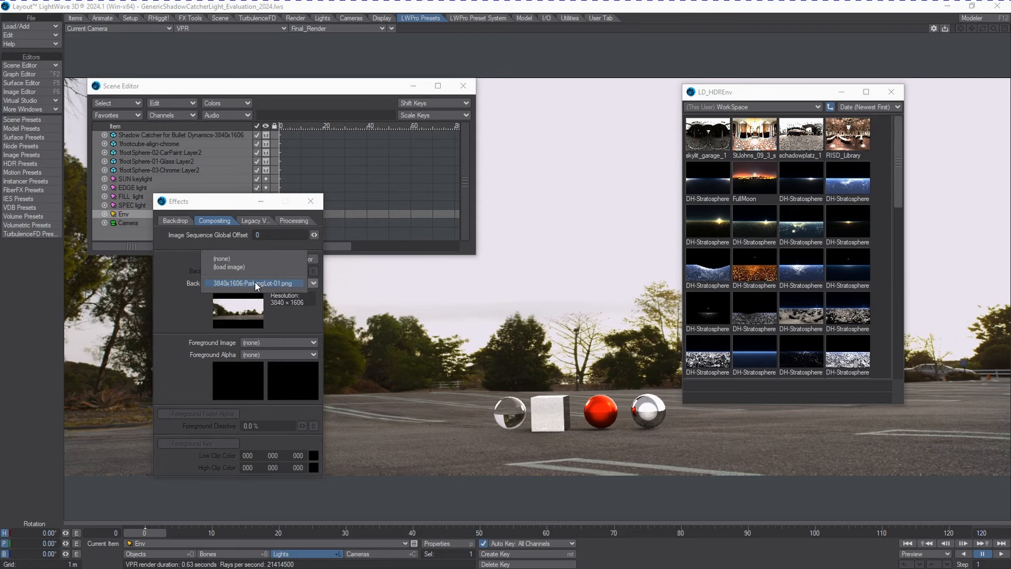
click(254, 258)
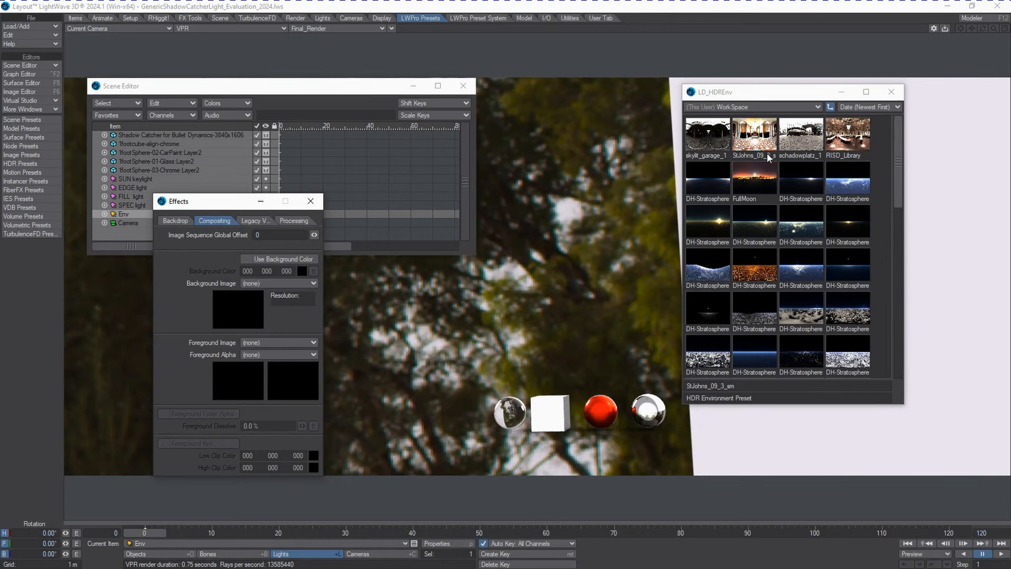
Step: Apply the StJohns_09_3_sm HDR preset with Copy HDR to Content Folder enabled, keeping the other setup parameters at their defaults
double_click(763, 136)
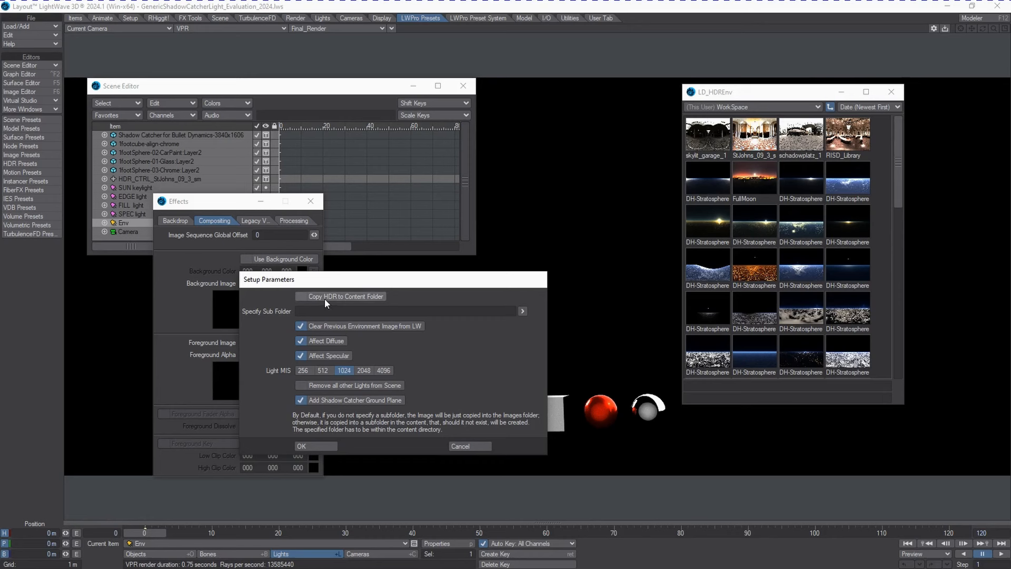
click(361, 297)
click(317, 445)
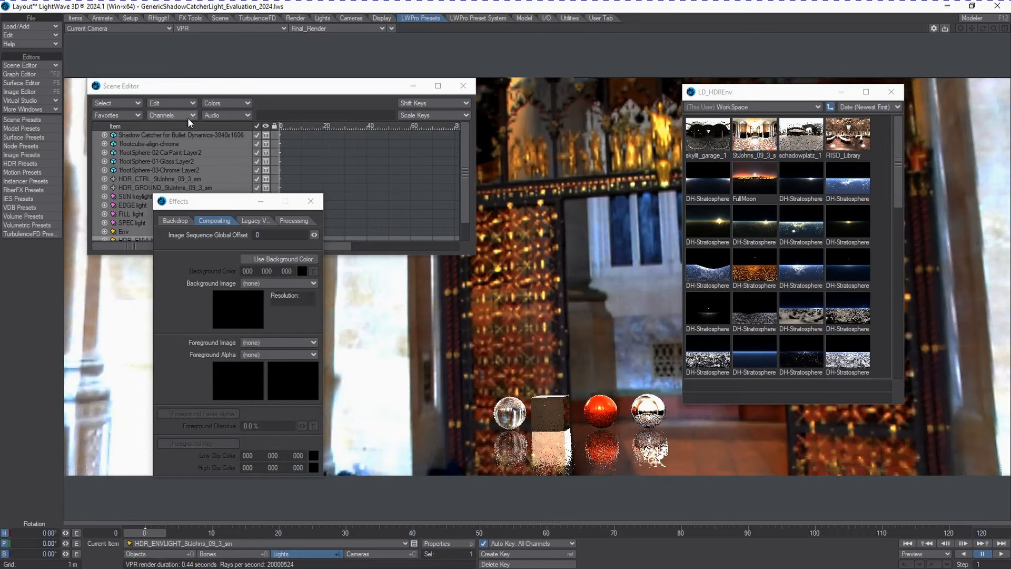
Step: Clear the "Shadow Catcher for Bullet Dynamics-3840x1606" object from the scene and activate the Rotate tool
click(191, 134)
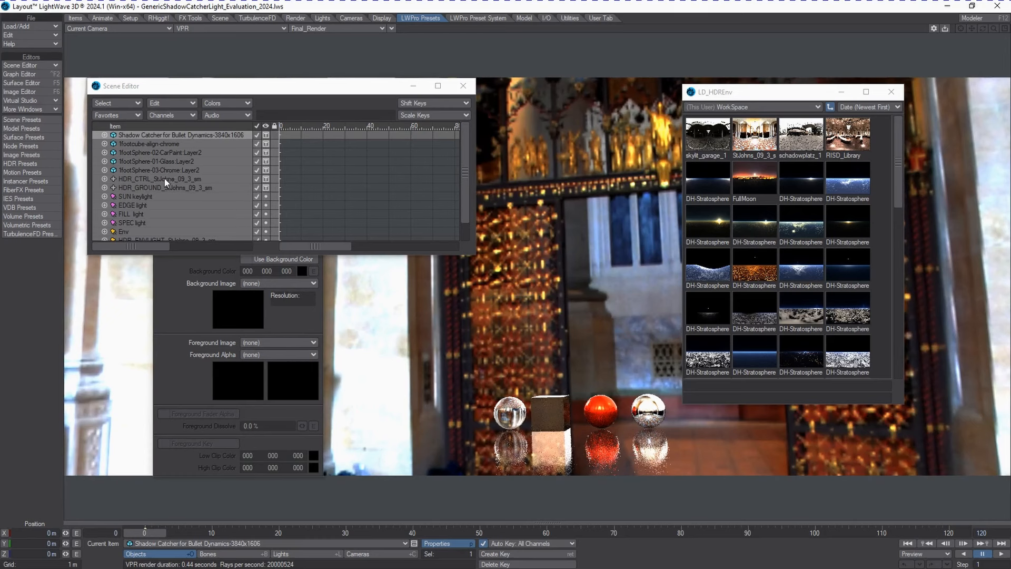
key(Delete)
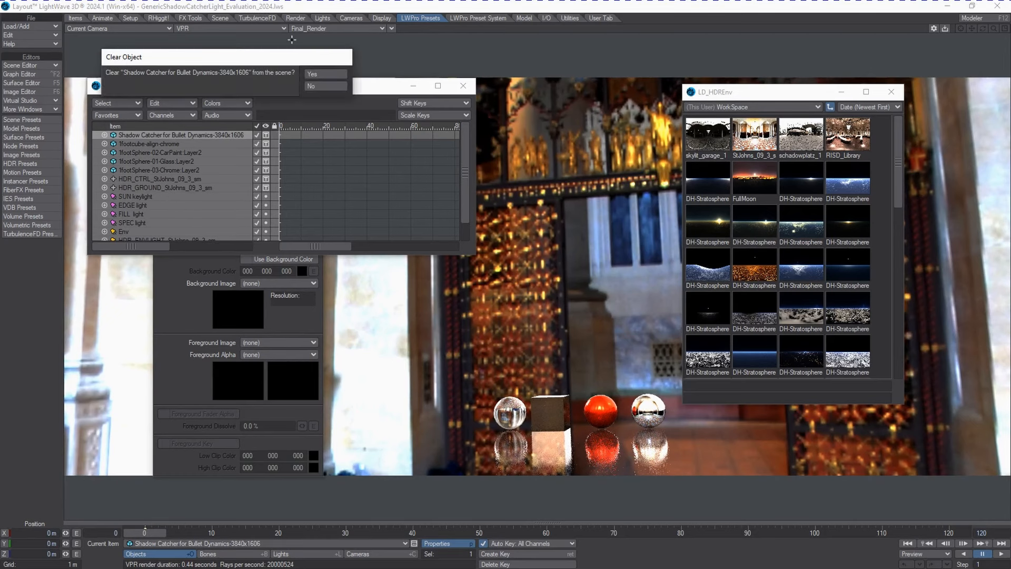
click(325, 74)
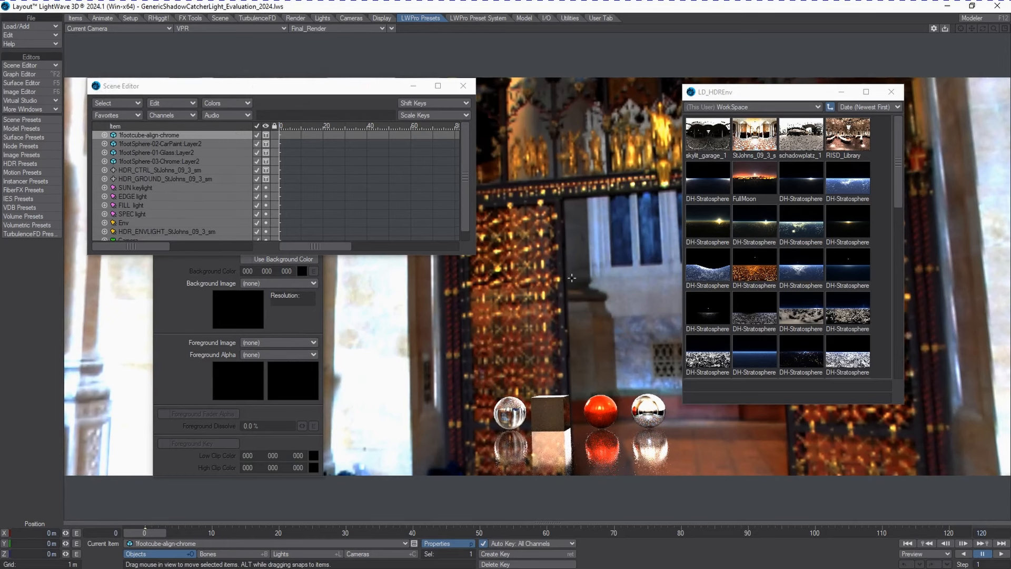
key(y)
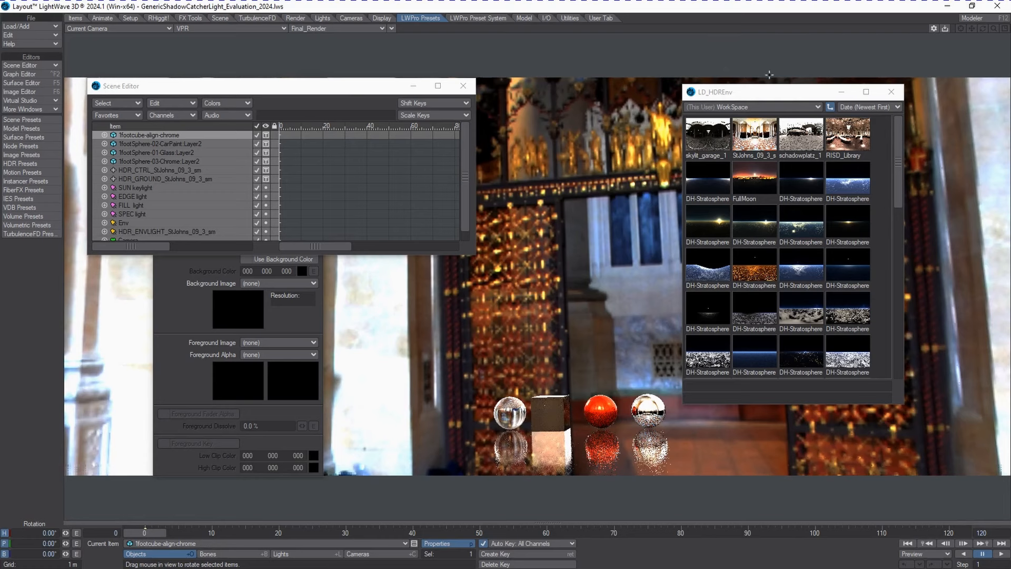
Step: Rearrange the preset and Scene Editor windows and open the texture of the backdrop's Textured Environment to examine its image and reference object
drag(747, 90, 856, 88)
drag(336, 87, 540, 178)
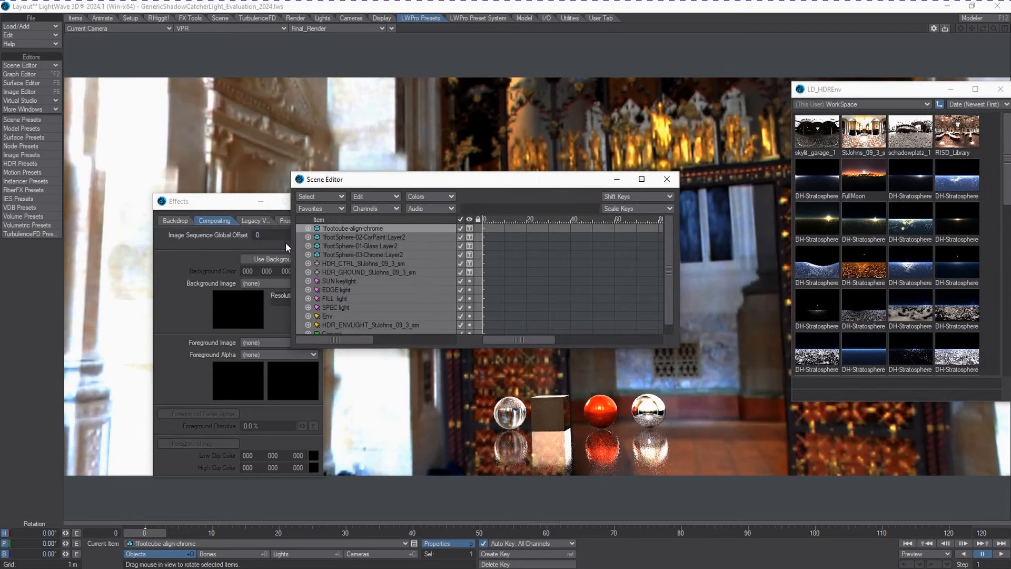
click(177, 221)
click(206, 256)
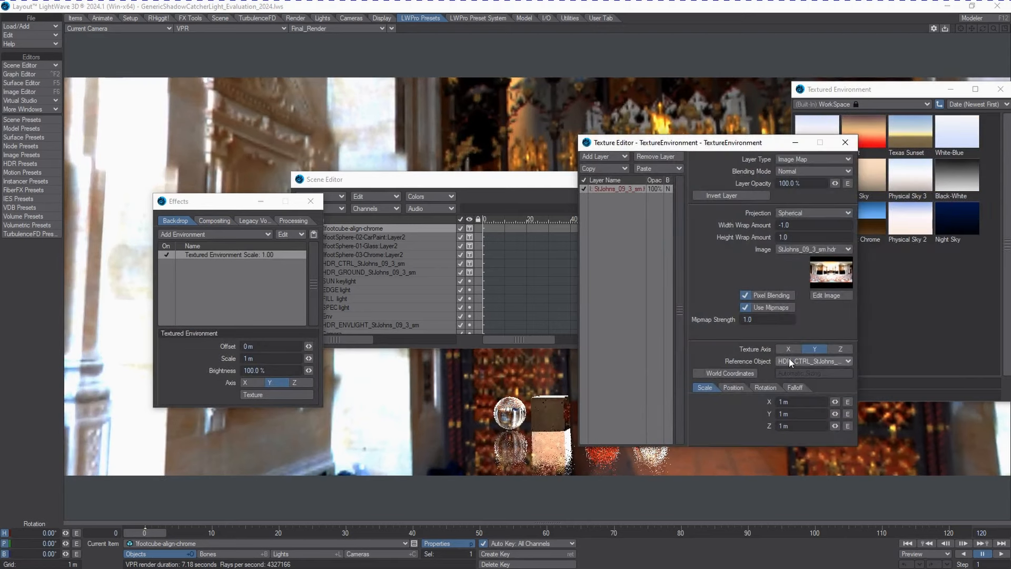
Step: Open the properties of the HDR_ENVLIGHT_StJohns_09_3_sm light and bring the Scene Editor forward to examine the items the preset added
click(290, 553)
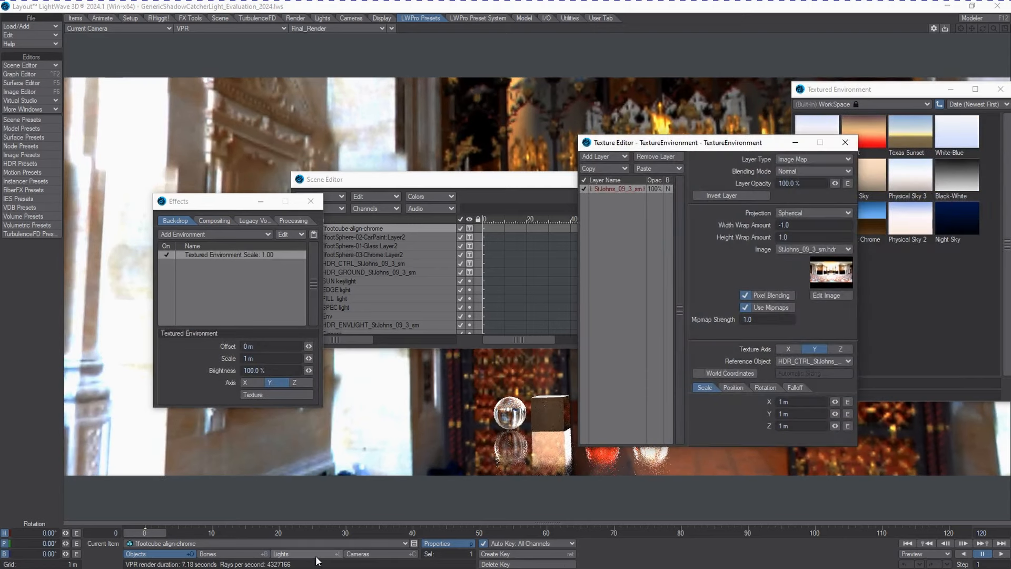
click(442, 543)
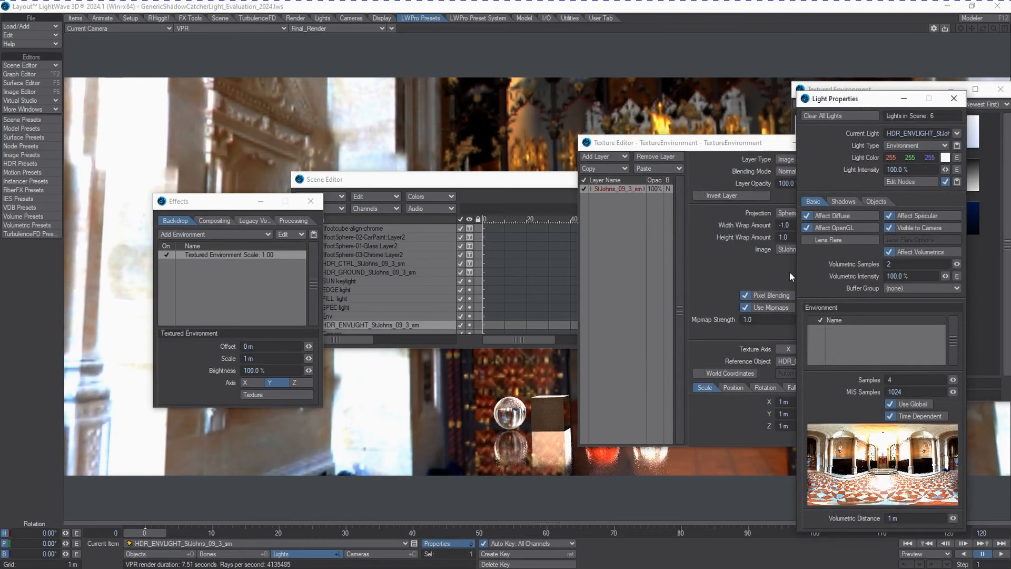
click(459, 193)
scroll(415, 281, down, 1)
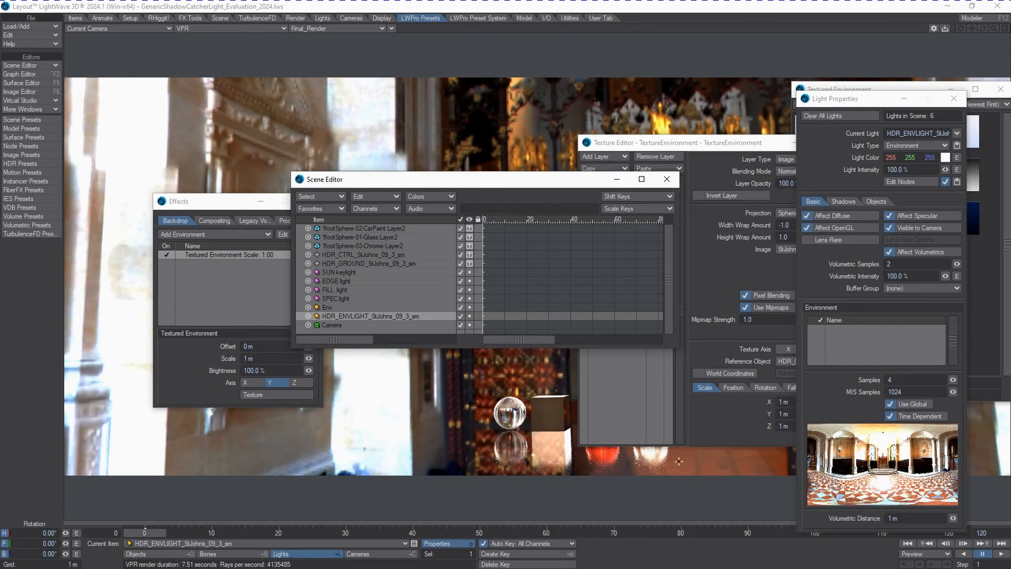
Step: Move the Texture Editor off the render preview and rotate the camera to about -20.10° heading and 2.60° pitch
drag(642, 142, 979, 252)
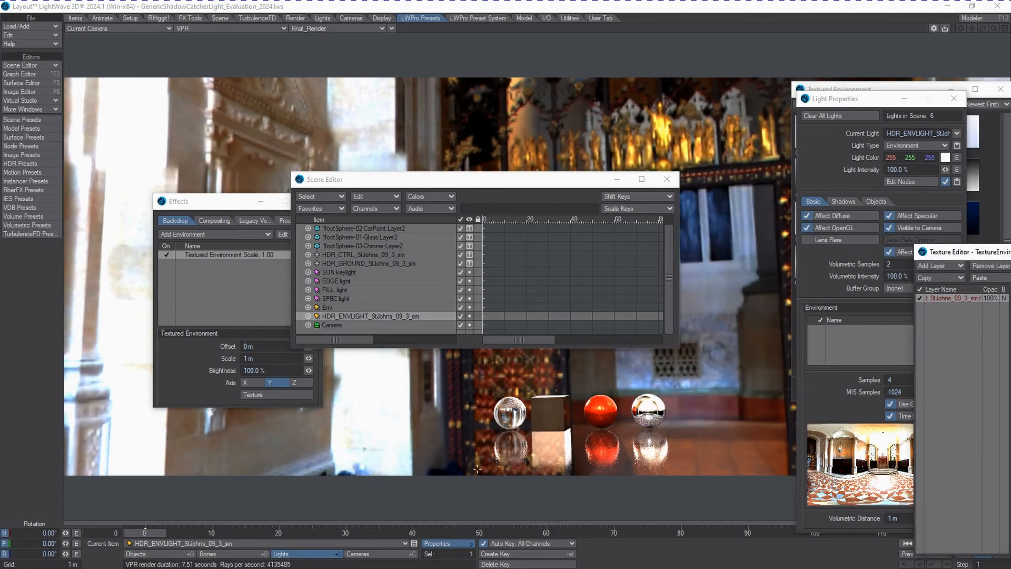
click(369, 553)
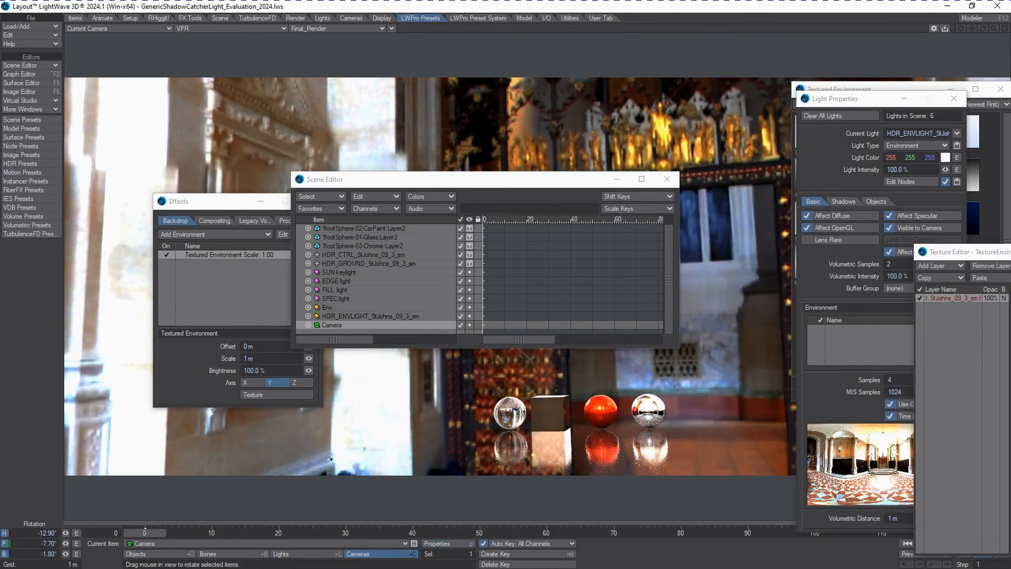
drag(448, 412, 575, 443)
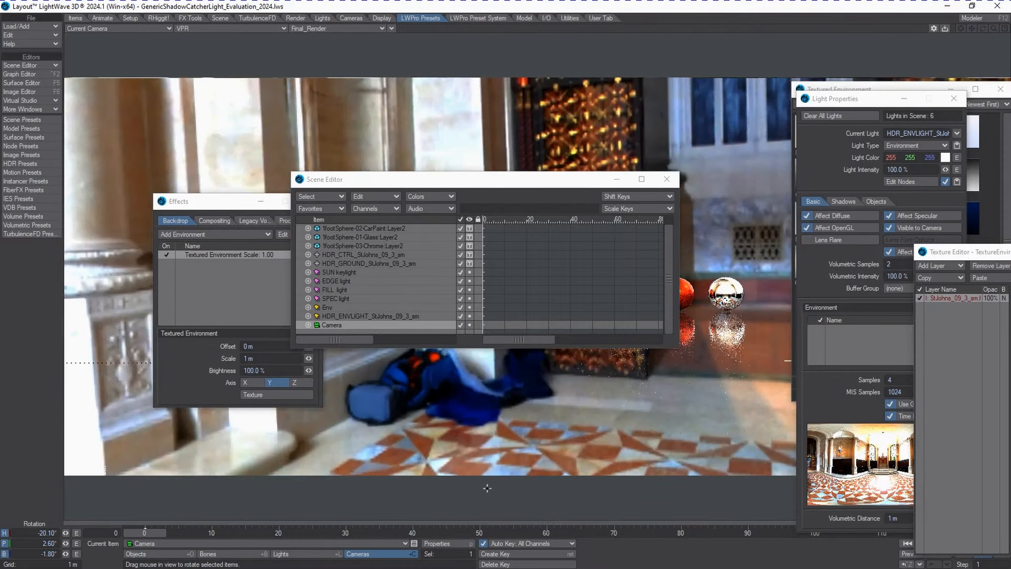
Step: Close the Texture Editor and move the Effects window clear of the Scene Editor
drag(972, 254, 614, 182)
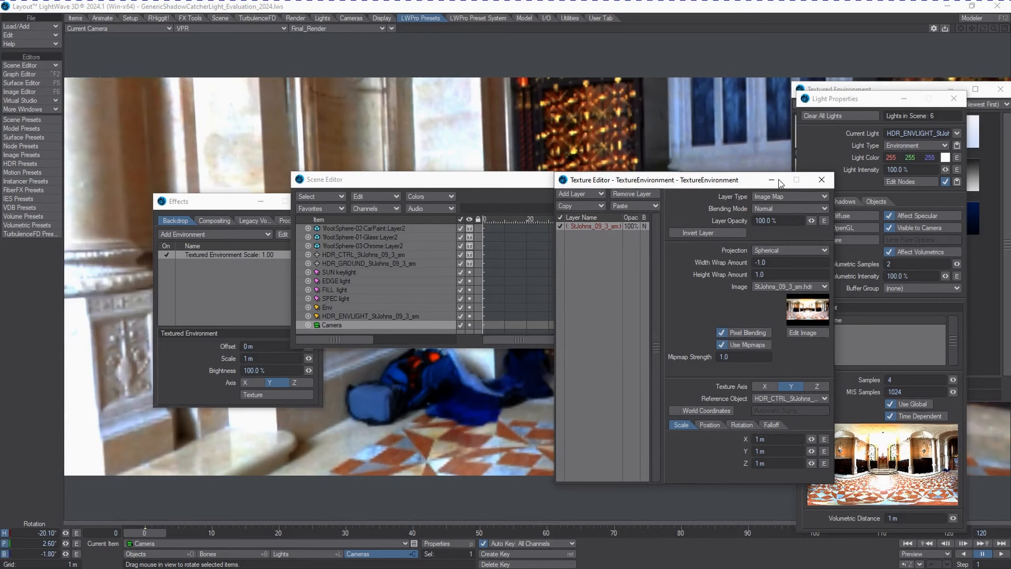
click(821, 179)
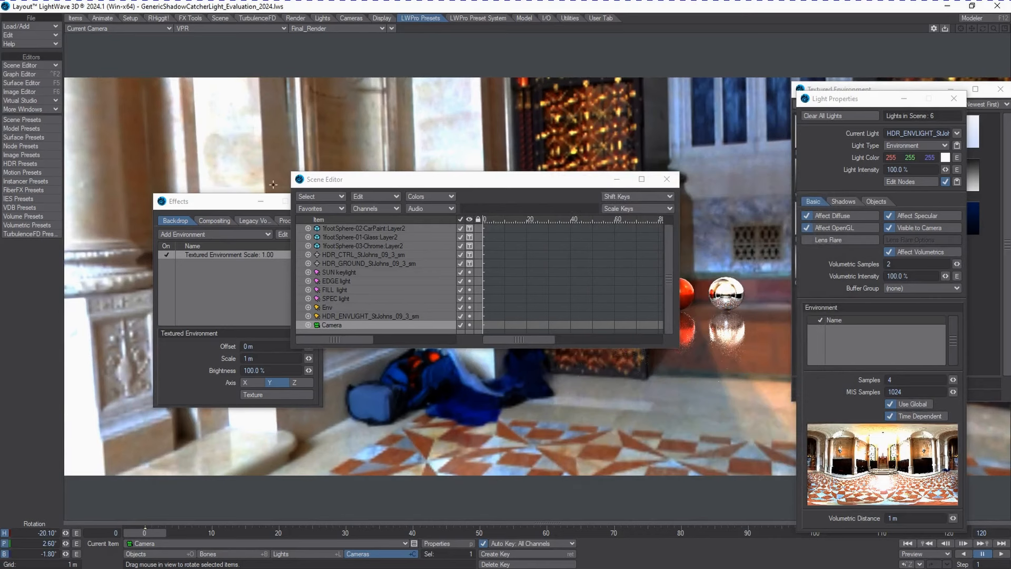
drag(236, 202, 173, 211)
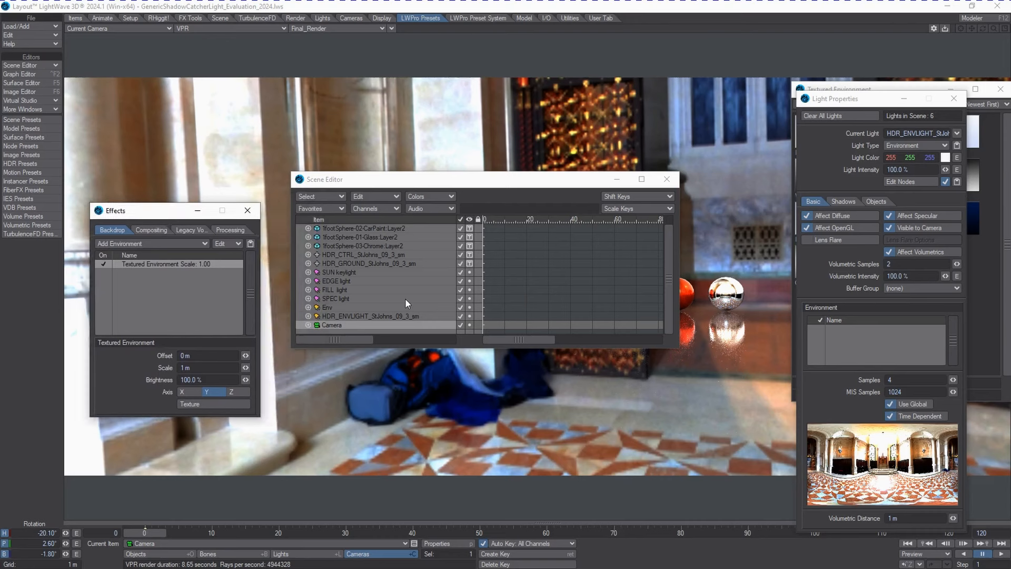
Step: Delete the Env light, keeping HDR_ENVLIGHT_StJohns_09_3_sm, and move the Scene Editor clear of the rendered spheres and cube
click(337, 307)
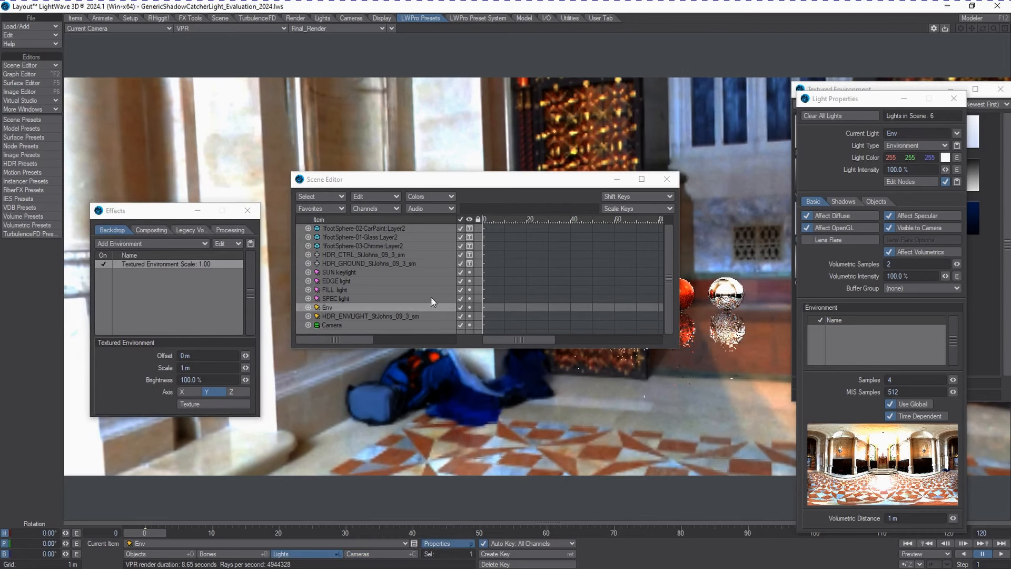
click(413, 316)
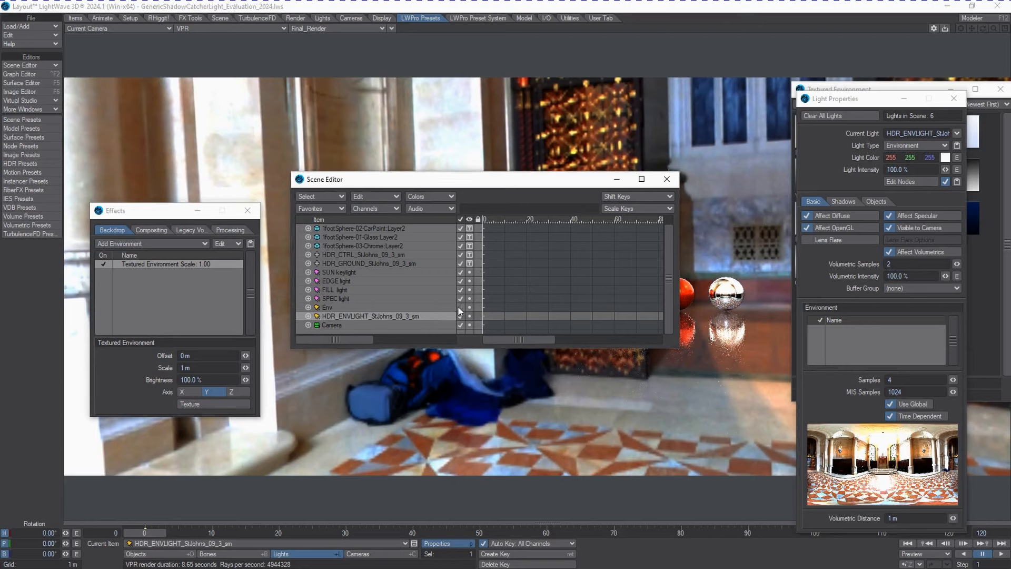
click(355, 308)
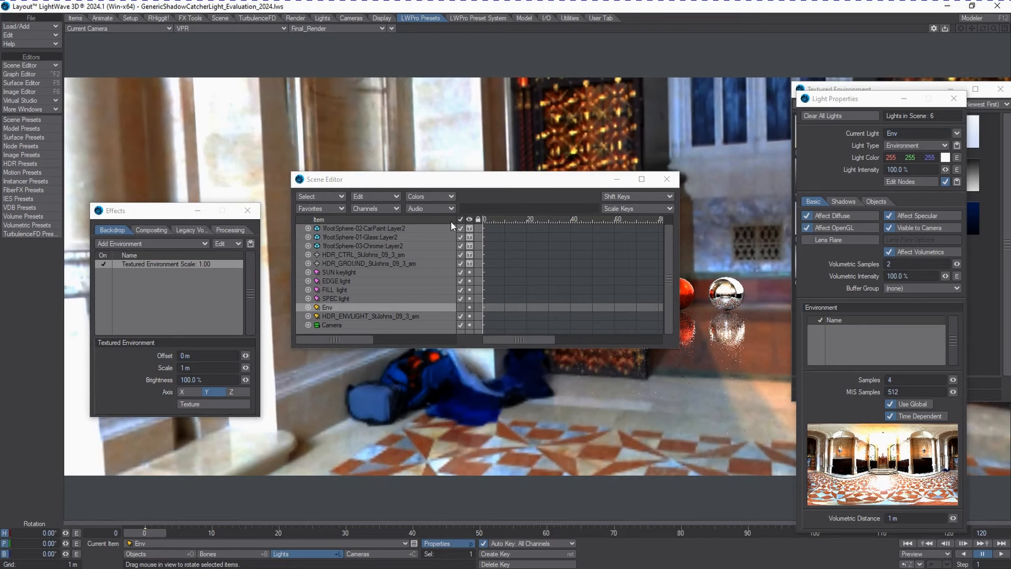
key(Delete)
key(Return)
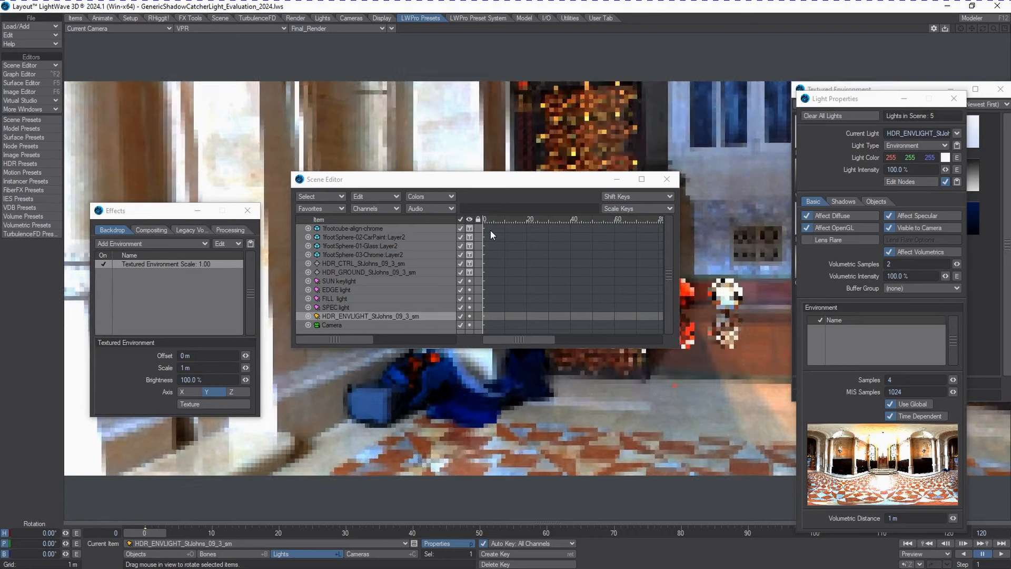
drag(523, 180, 328, 111)
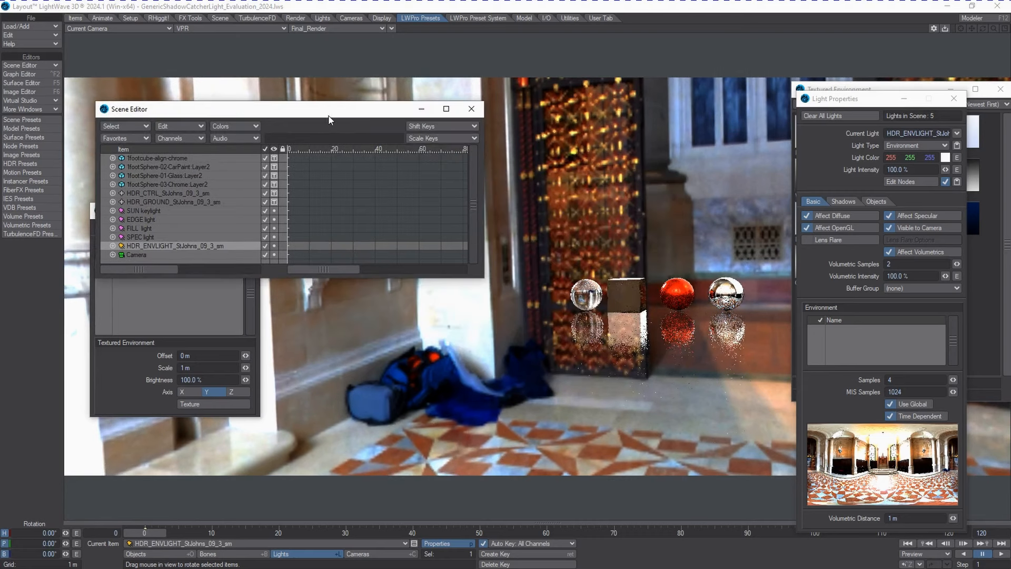
Step: Select the HDR_CTRL and HDR_GROUND items in turn and examine the ground object's primitive type and shape options in its properties
click(186, 192)
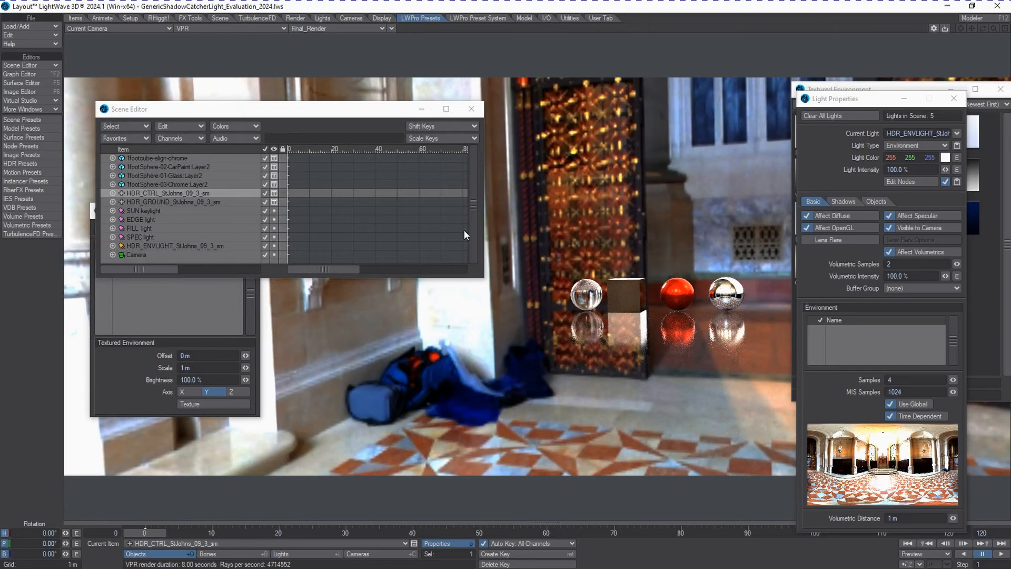
click(188, 201)
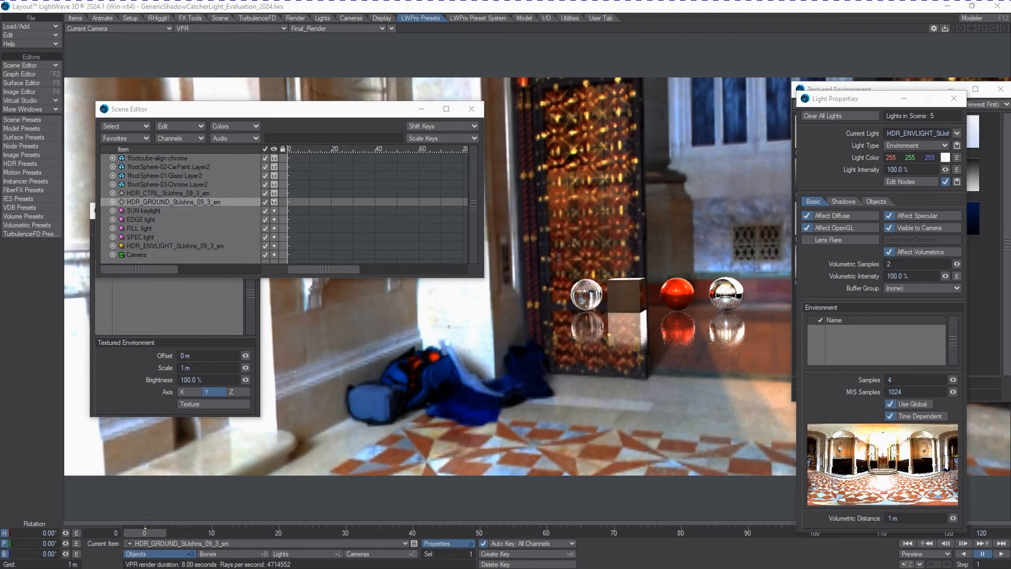
key(p)
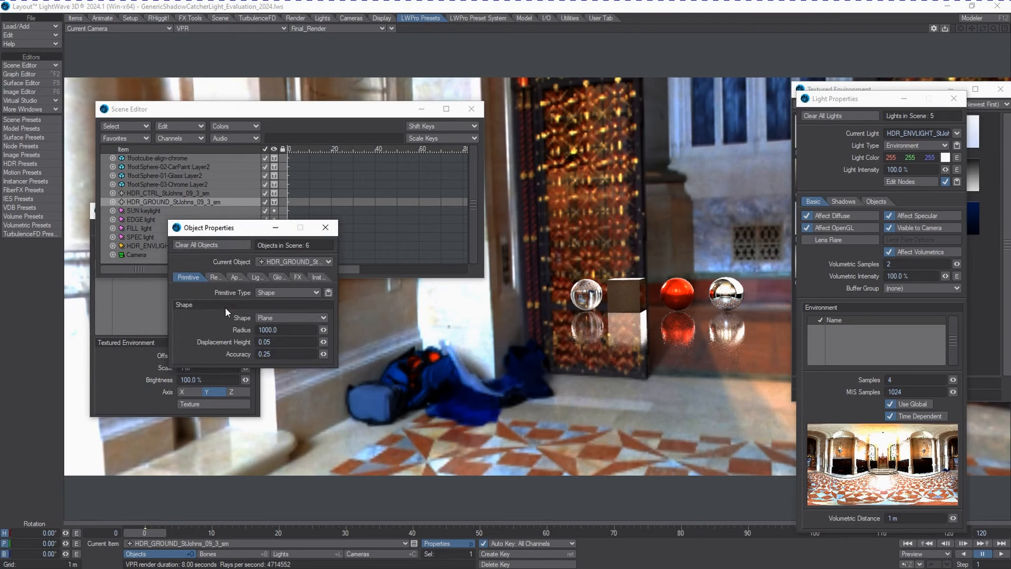
click(287, 292)
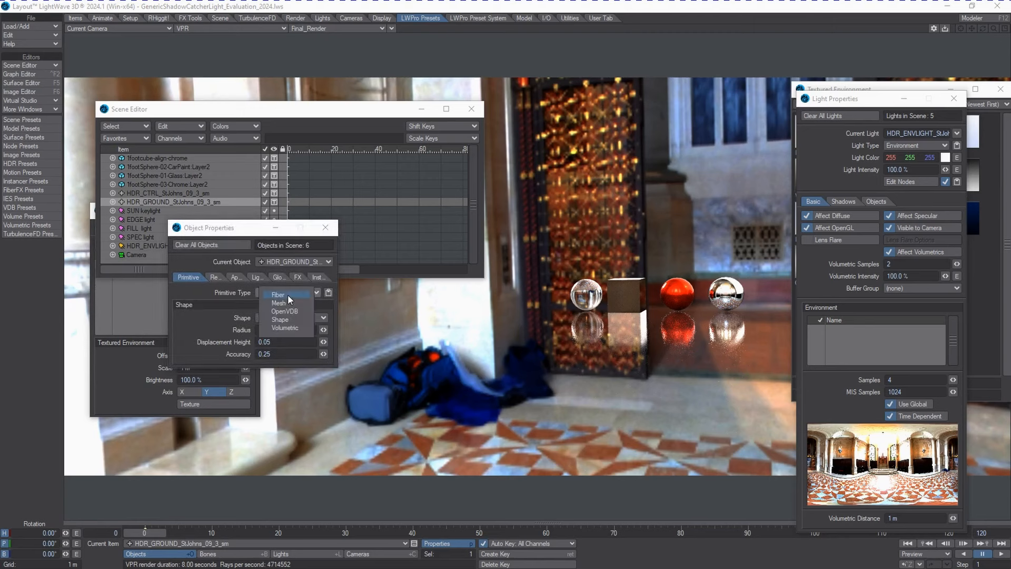
click(214, 290)
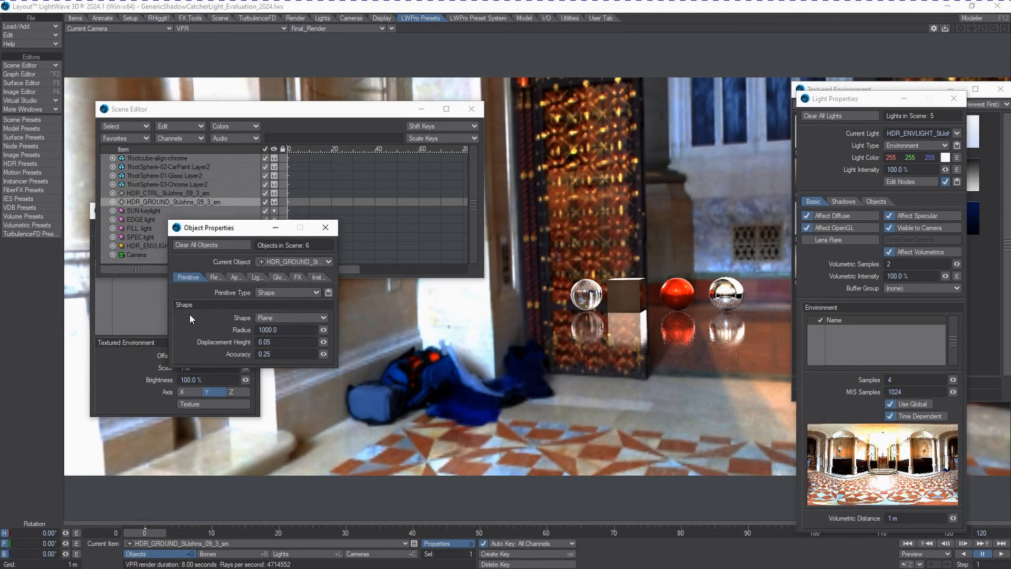
click(302, 317)
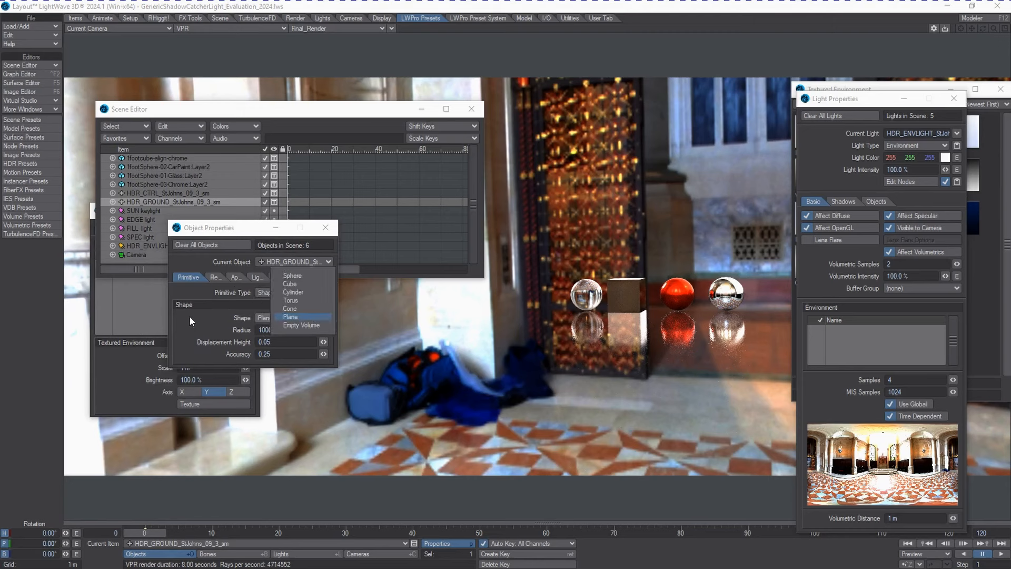
click(189, 315)
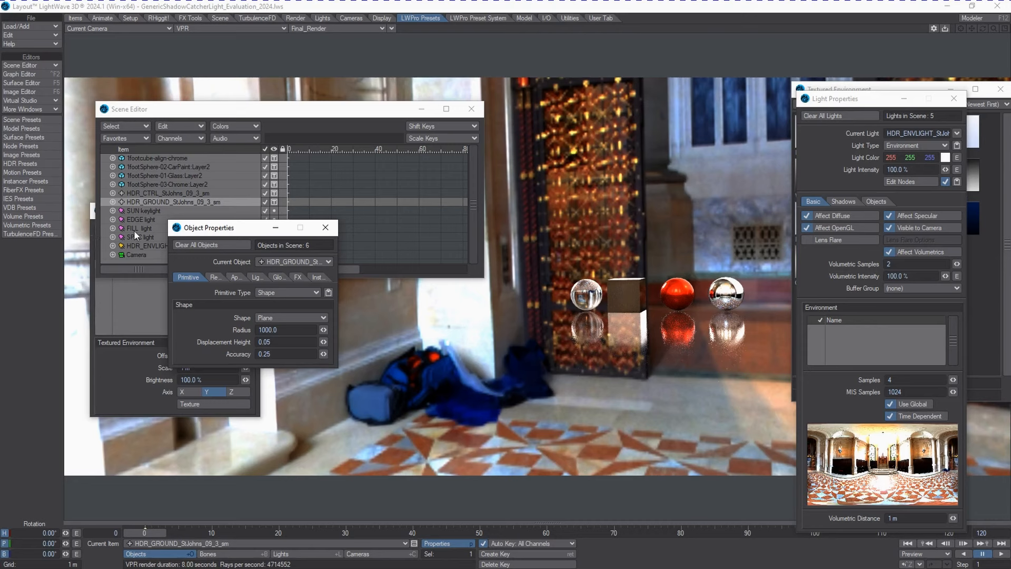
click(326, 228)
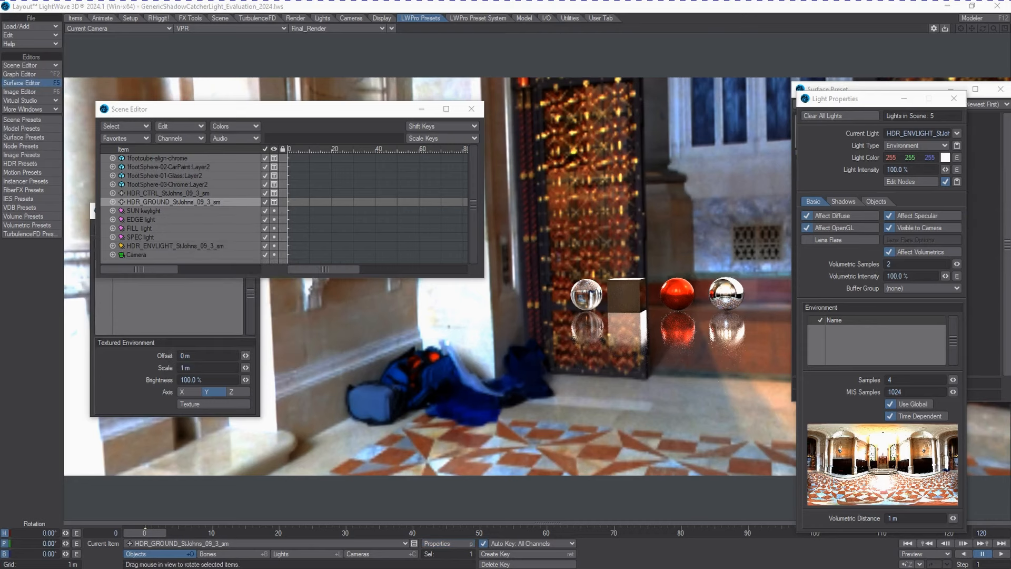
Step: Examine the material and shading model of the HDR_GROUND object's Default surface in the Surface Editor, and close the editor
key(F5)
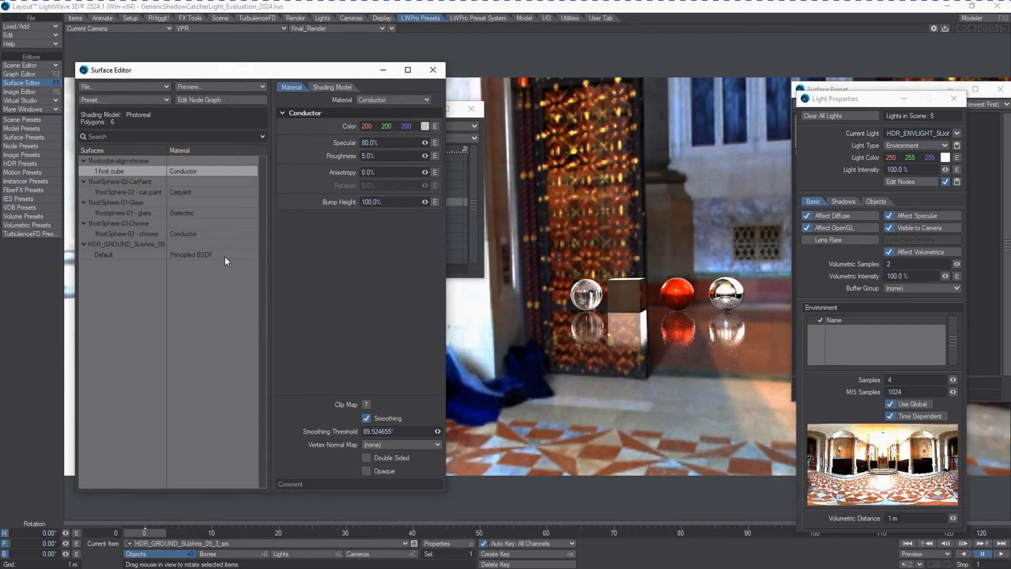
click(140, 255)
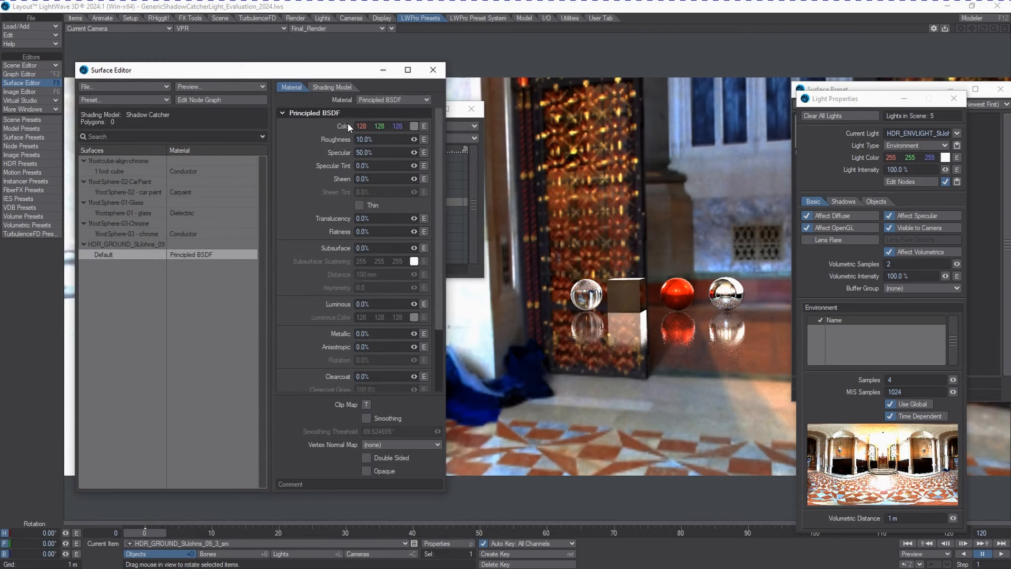
click(321, 87)
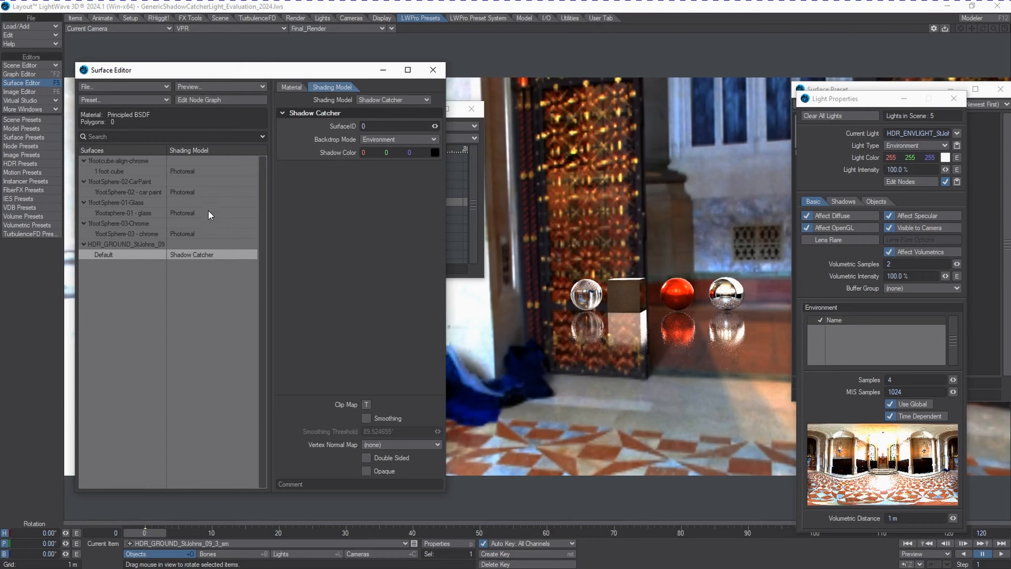
click(430, 74)
Step: Rearrange the Scene Editor, Effects, Light Properties and Textured Environment preset windows so the Effects and preset windows are unobstructed
drag(302, 112, 309, 279)
drag(132, 213, 123, 103)
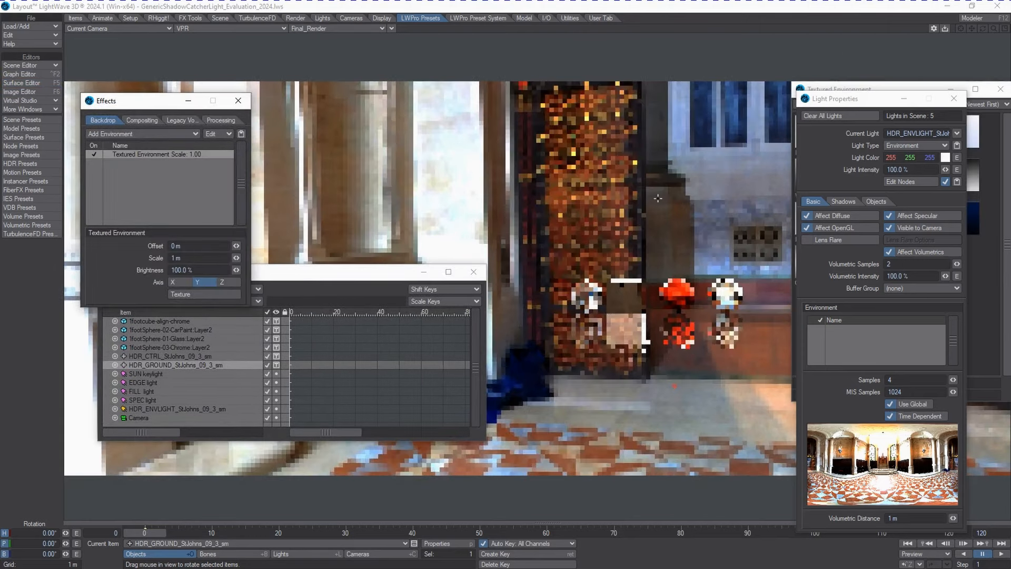
drag(850, 105, 894, 183)
drag(852, 89, 783, 50)
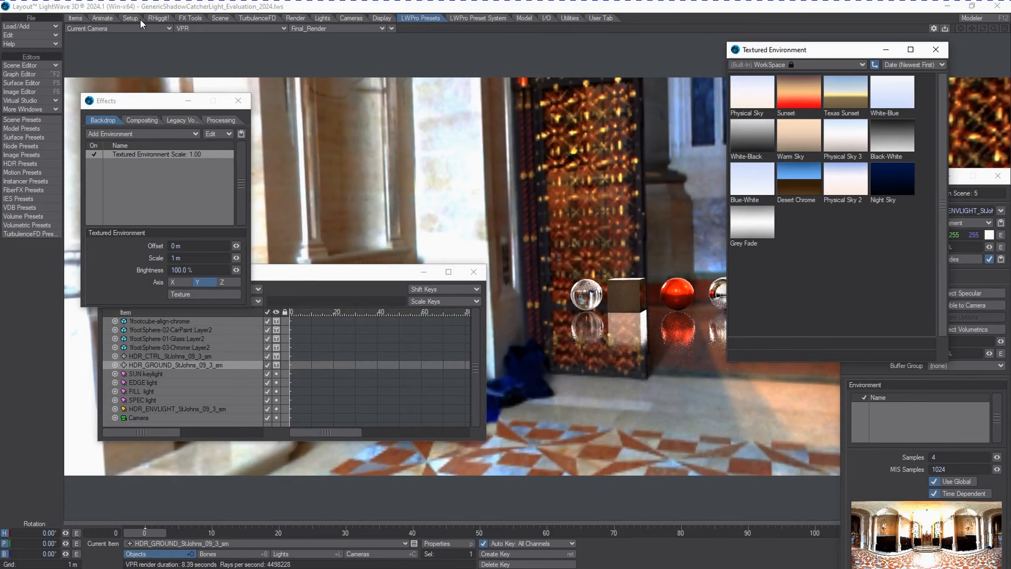
click(218, 19)
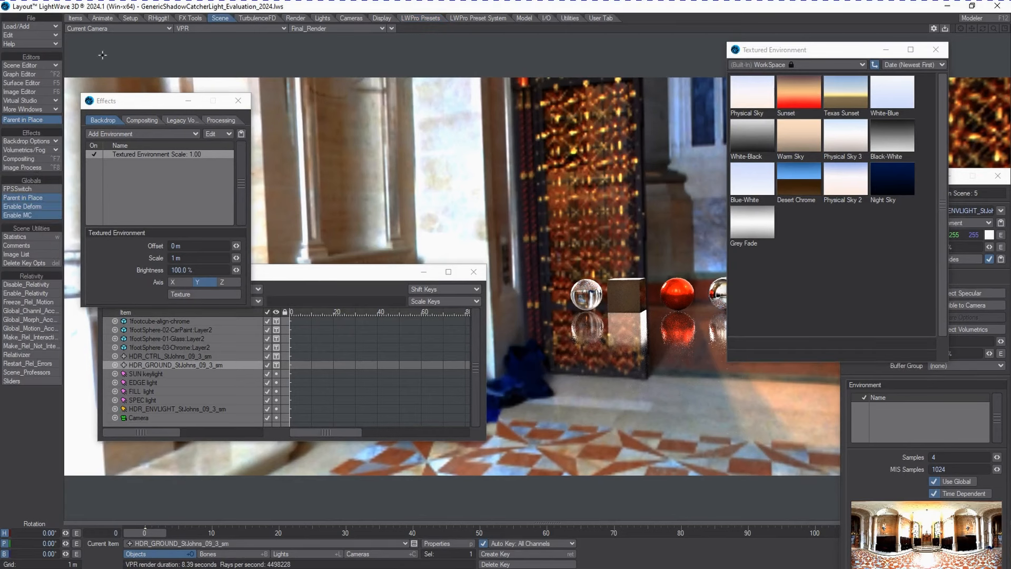
click(322, 19)
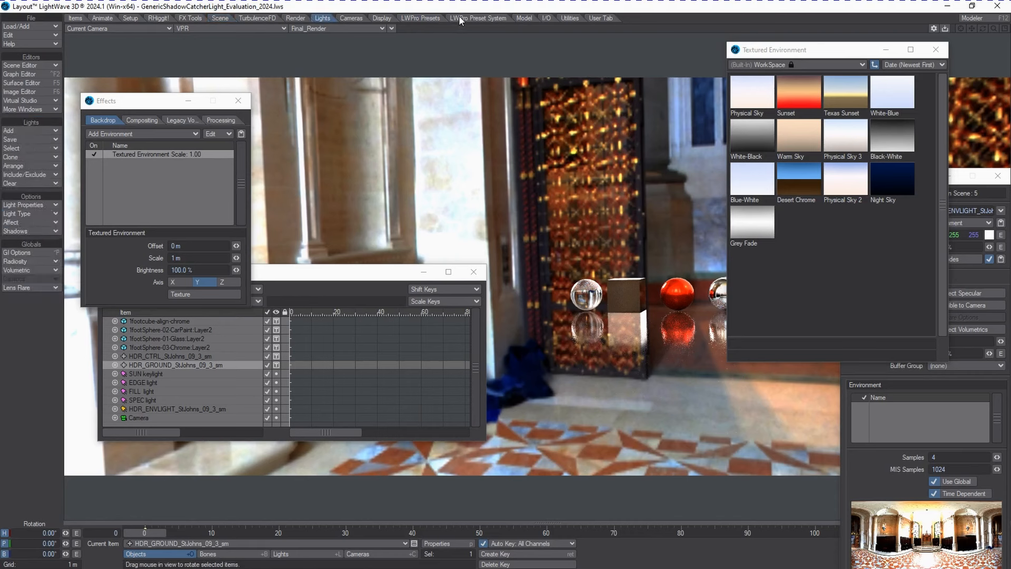
click(420, 18)
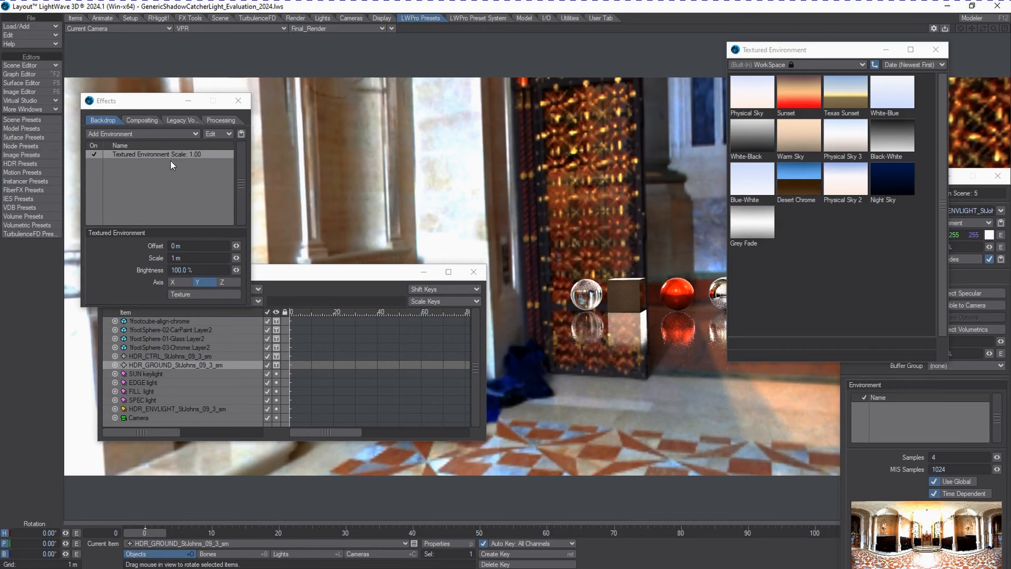
Step: Place the Scene Editor below the Effects window and lower the Textured Environment preset window
drag(320, 270, 340, 310)
drag(406, 320, 349, 336)
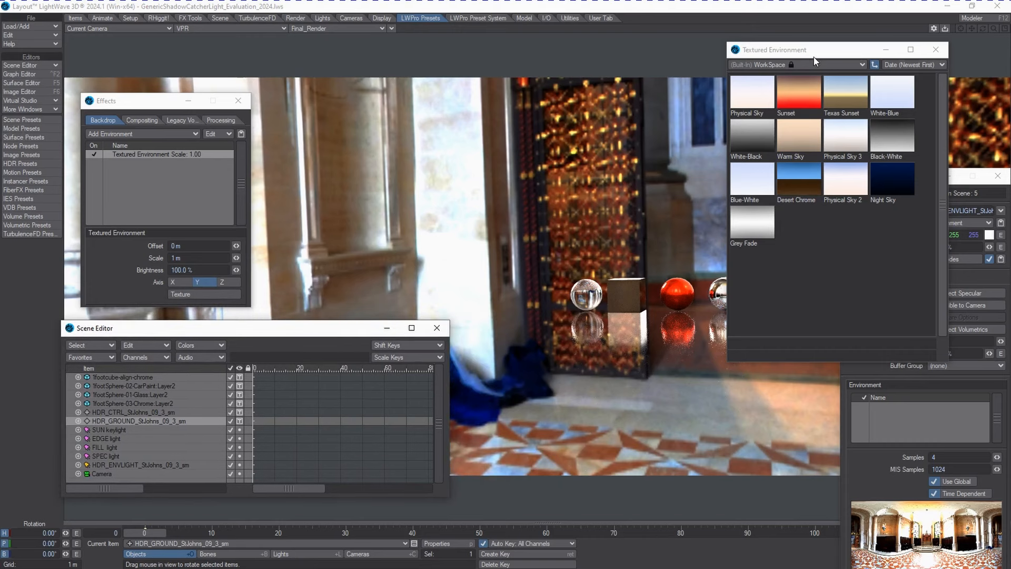
drag(818, 51, 820, 146)
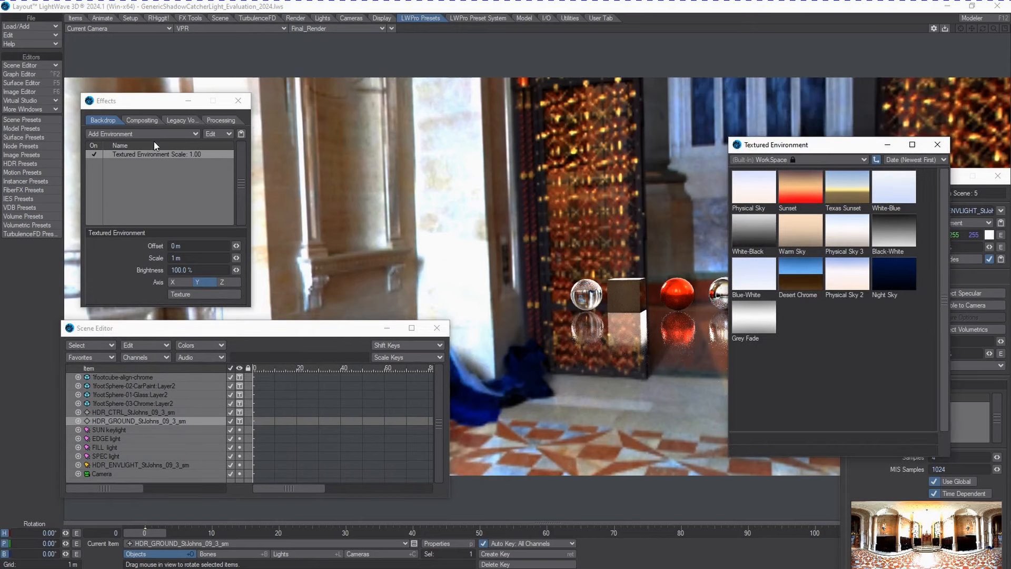
Step: Open the HDR environment presets, browse the LD_HDREnv library and move the LD HDREnv Presets window below the rendered objects
click(27, 163)
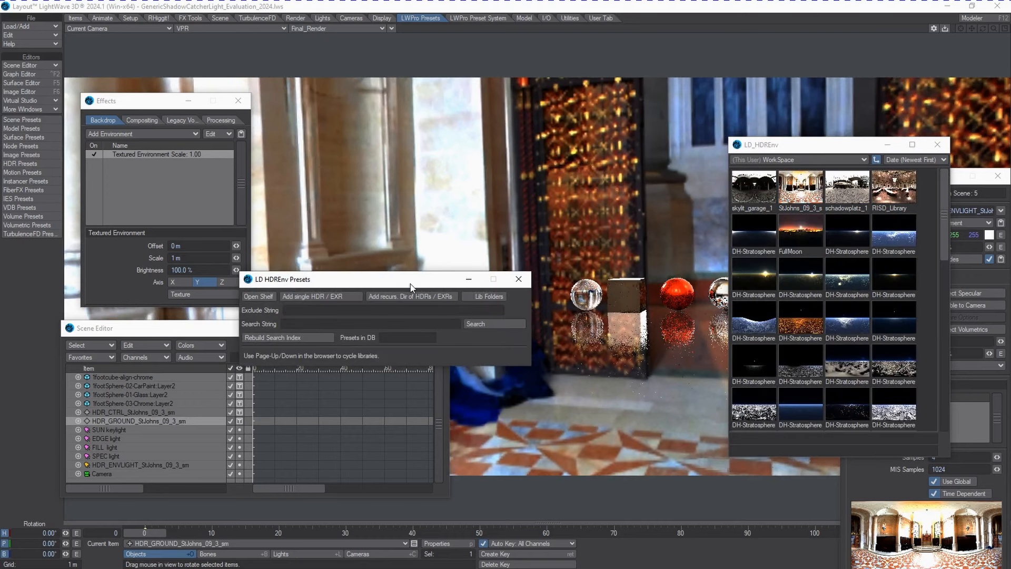
drag(411, 285, 580, 384)
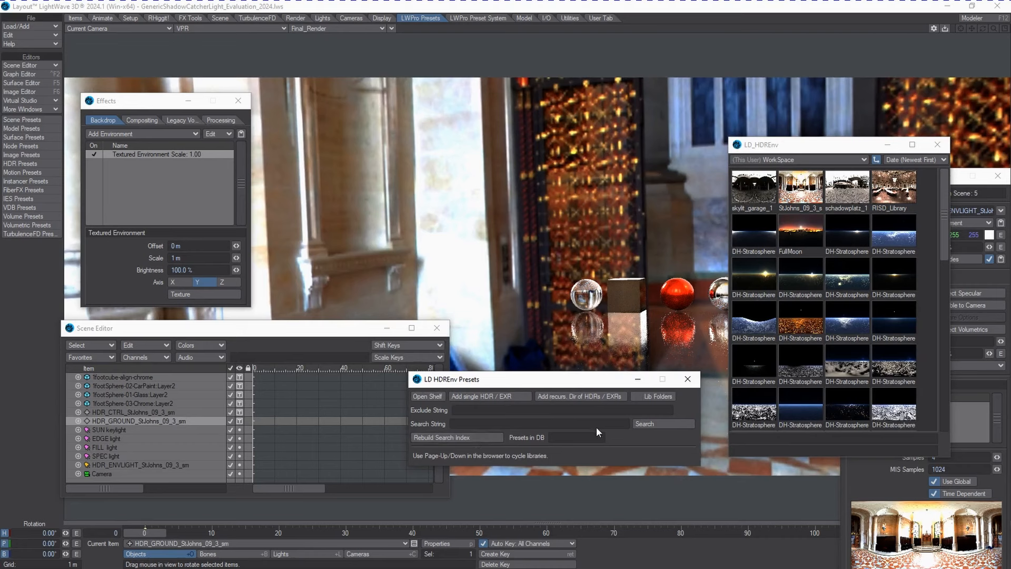
scroll(840, 314, down, 5)
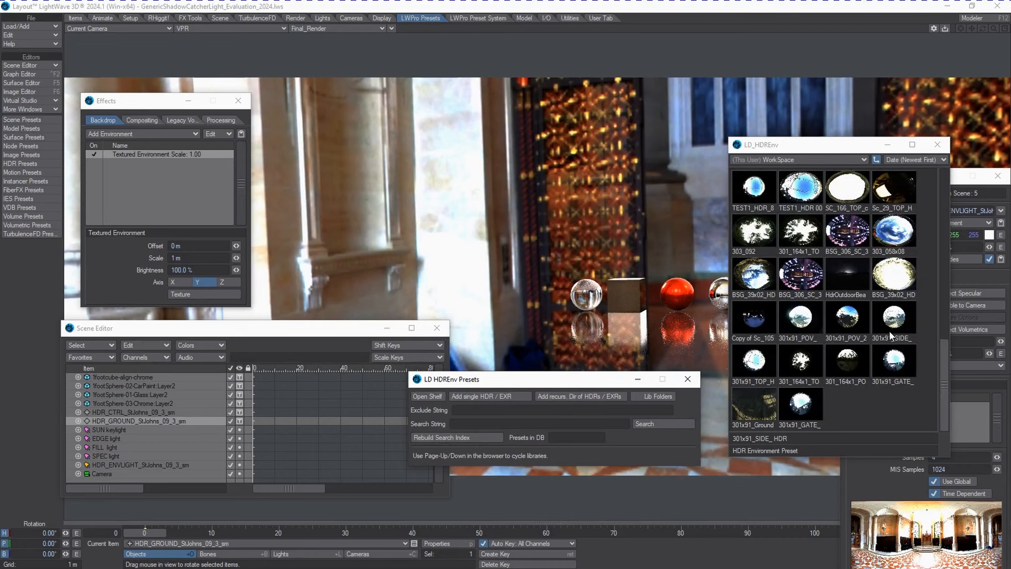
scroll(860, 321, up, 5)
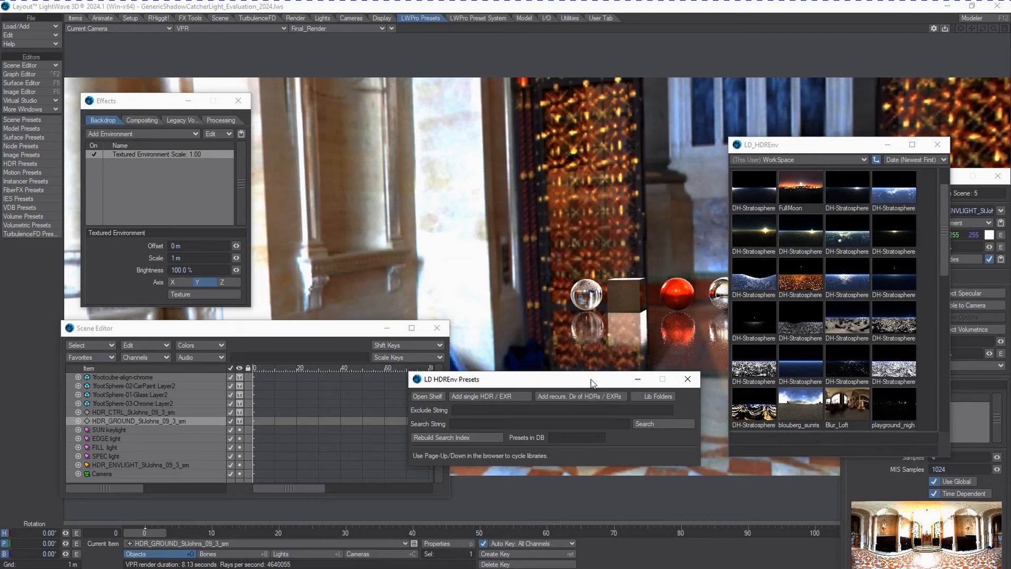
drag(591, 383, 609, 443)
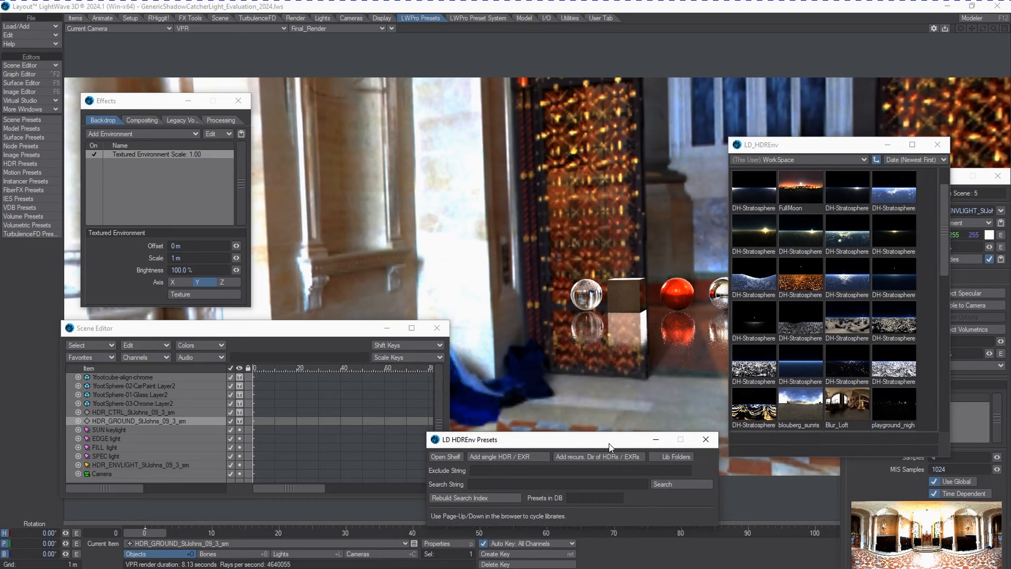